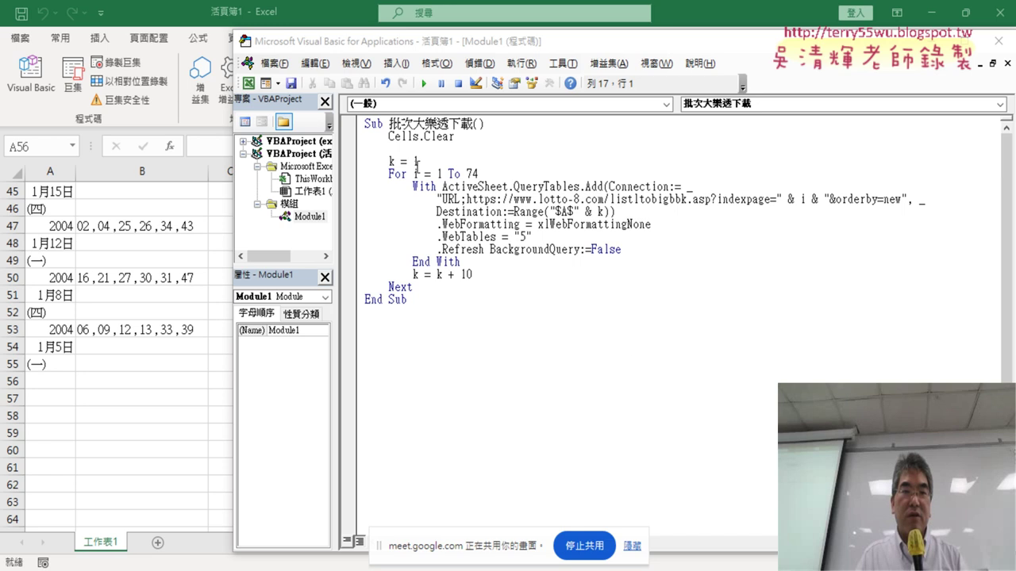
- Replace the k + 10 increment with range("A1").End(xlDown).Row, picking End and xlDown from IntelliSense
{"action": "left_click_drag", "start_coordinate": [398, 162], "coordinate": [389, 162]}
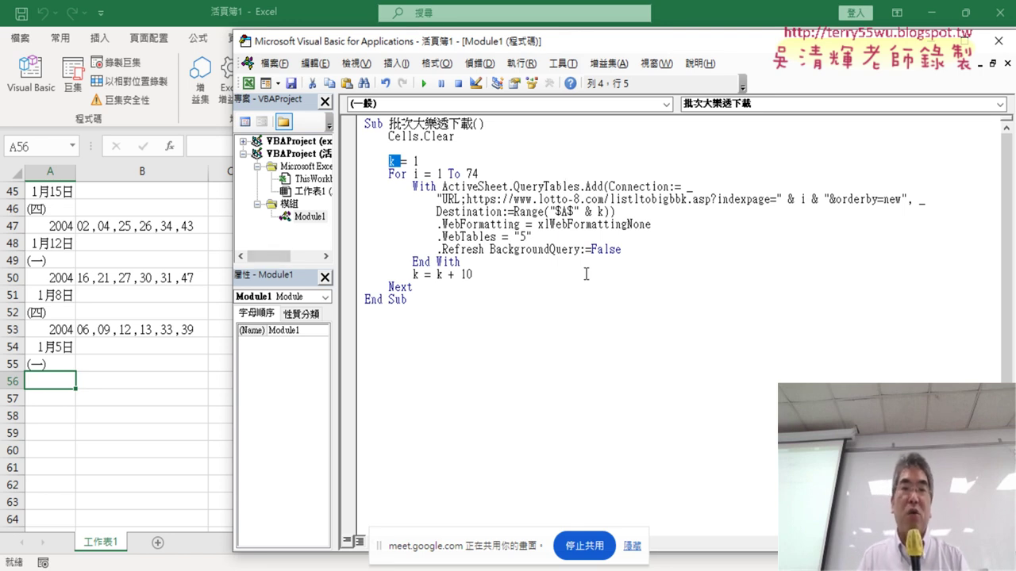
{"action": "left_click_drag", "start_coordinate": [436, 274], "coordinate": [515, 272]}
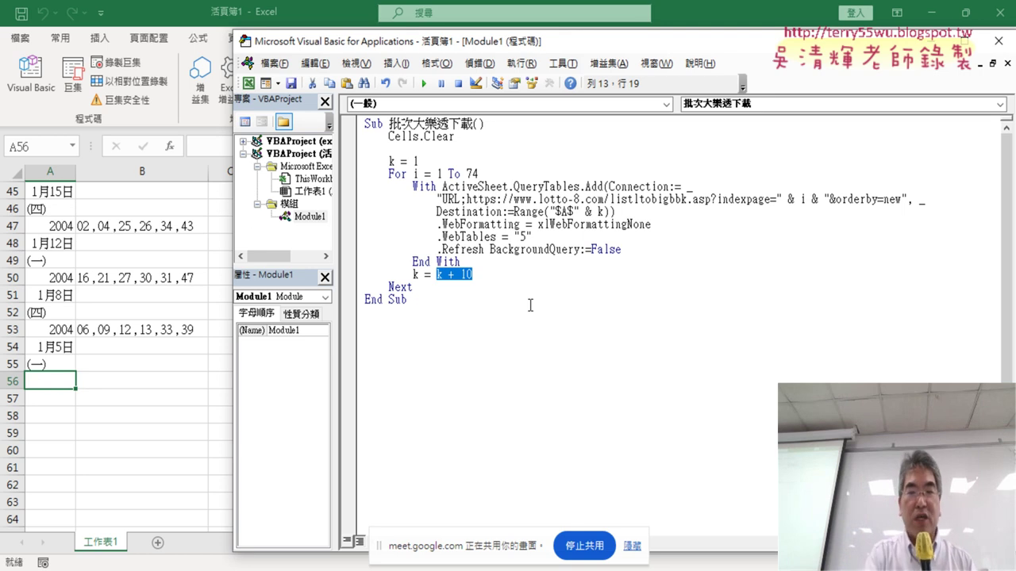
{"action": "key", "text": "Delete"}
{"action": "type", "text": "r"}
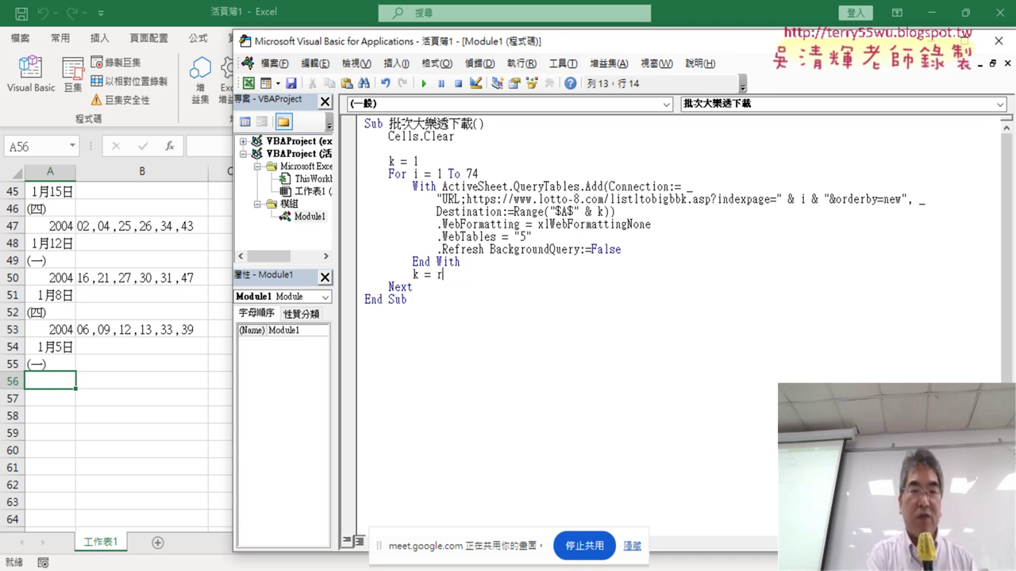
{"action": "type", "text": "ang"}
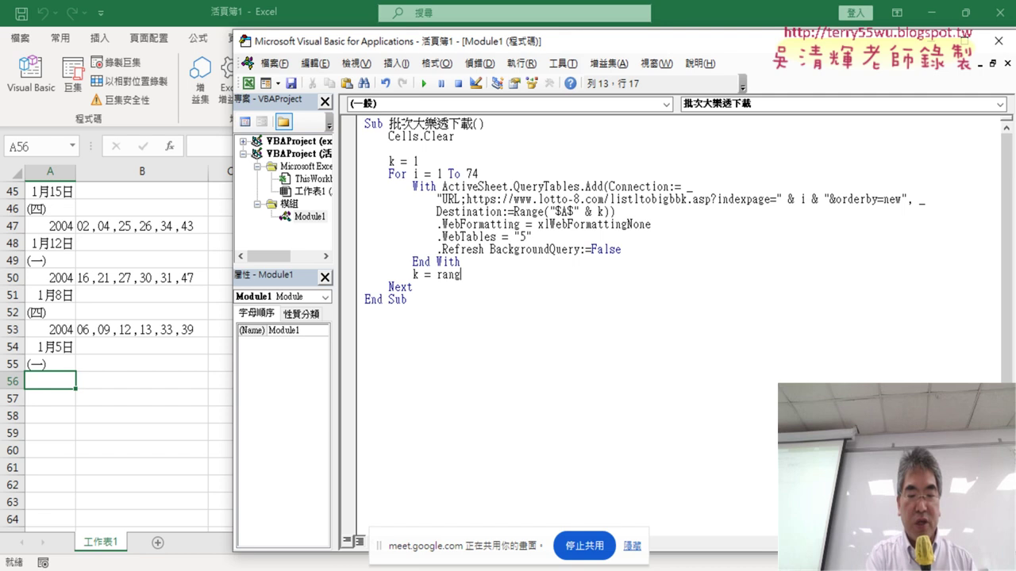
{"action": "type", "text": "e(\""}
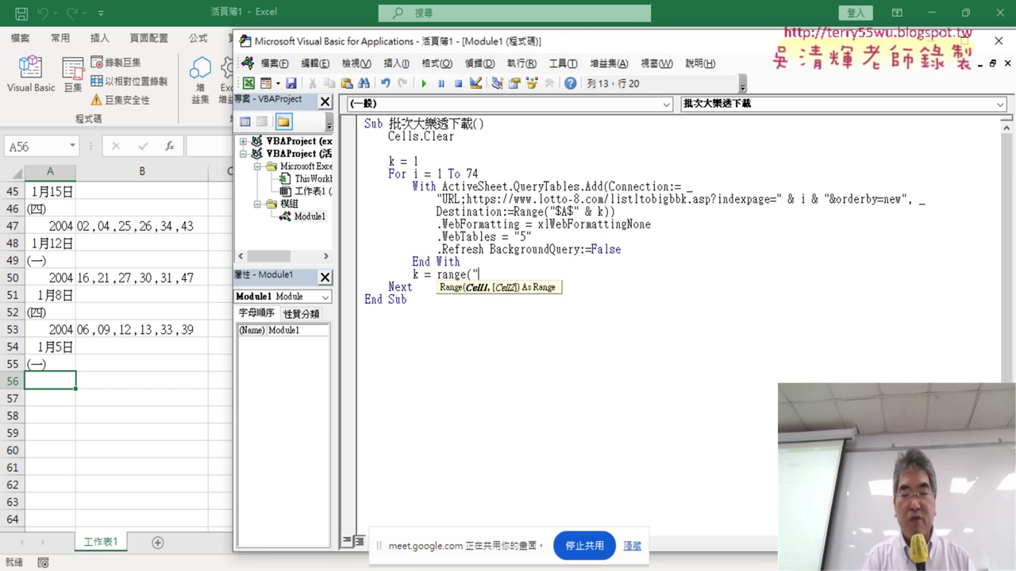
{"action": "type", "text": "A"}
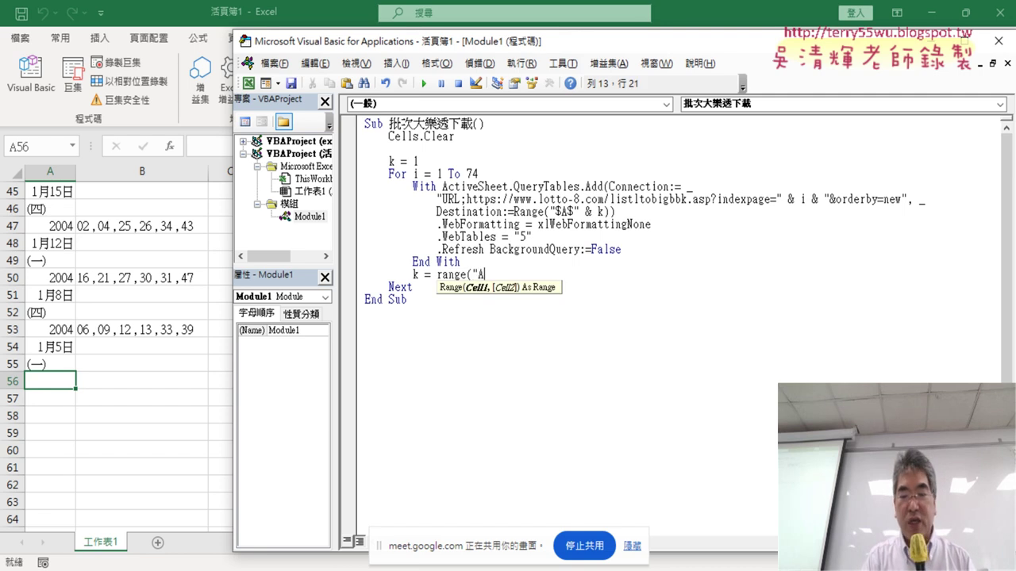
{"action": "type", "text": "1\""}
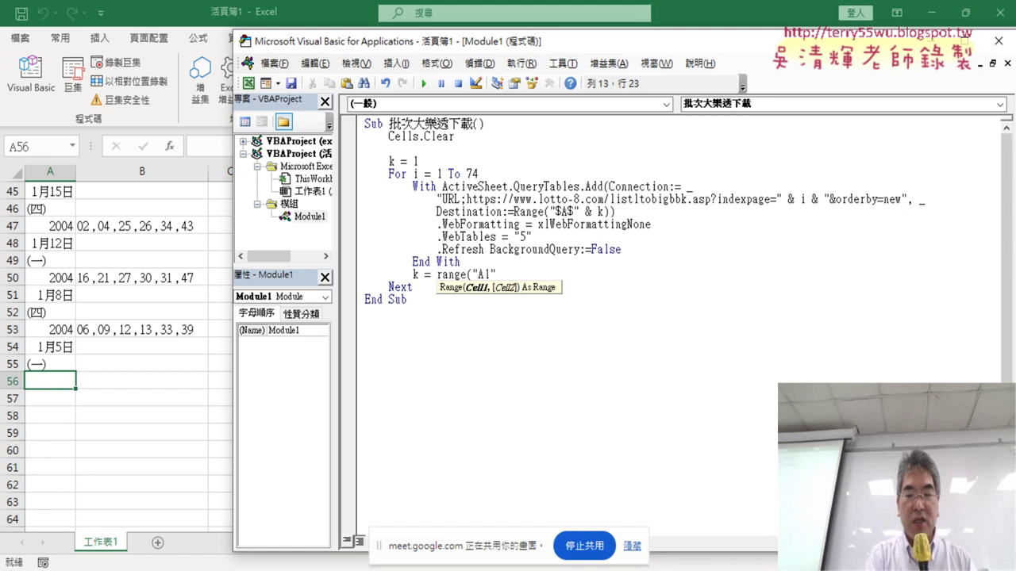
{"action": "type", "text": ")."}
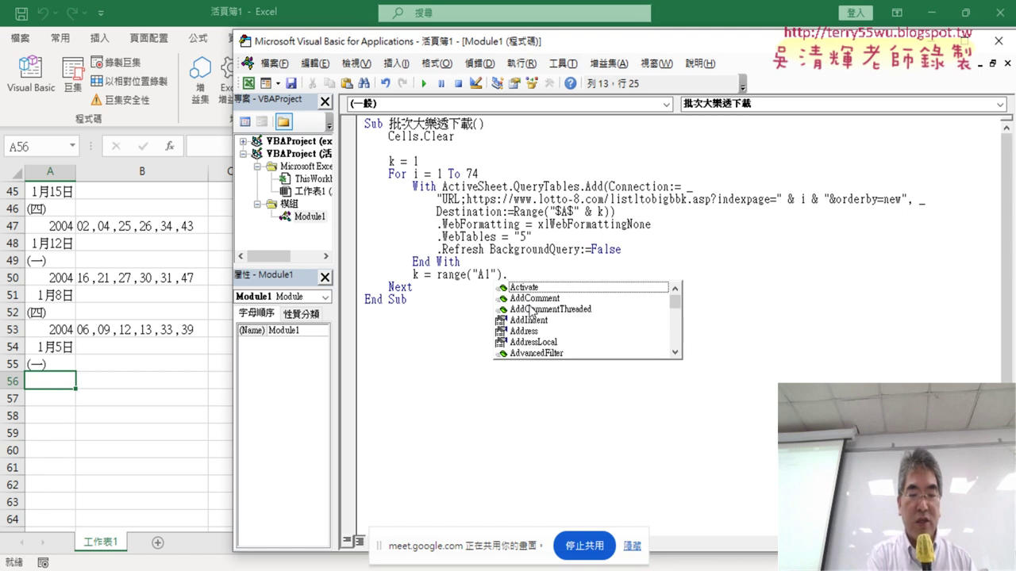
{"action": "type", "text": "E"}
{"action": "key", "text": "Down"}
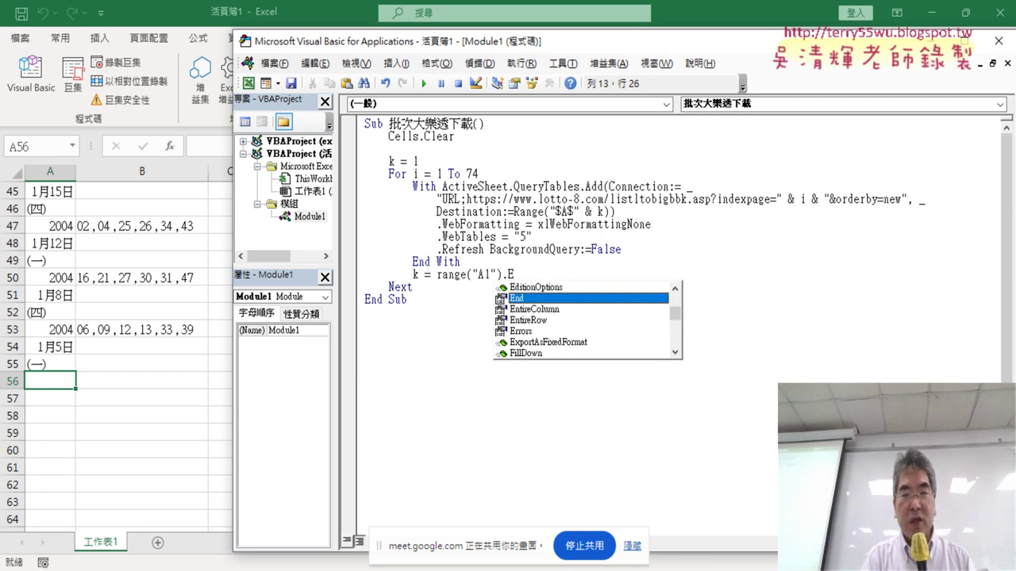
{"action": "key", "text": "space"}
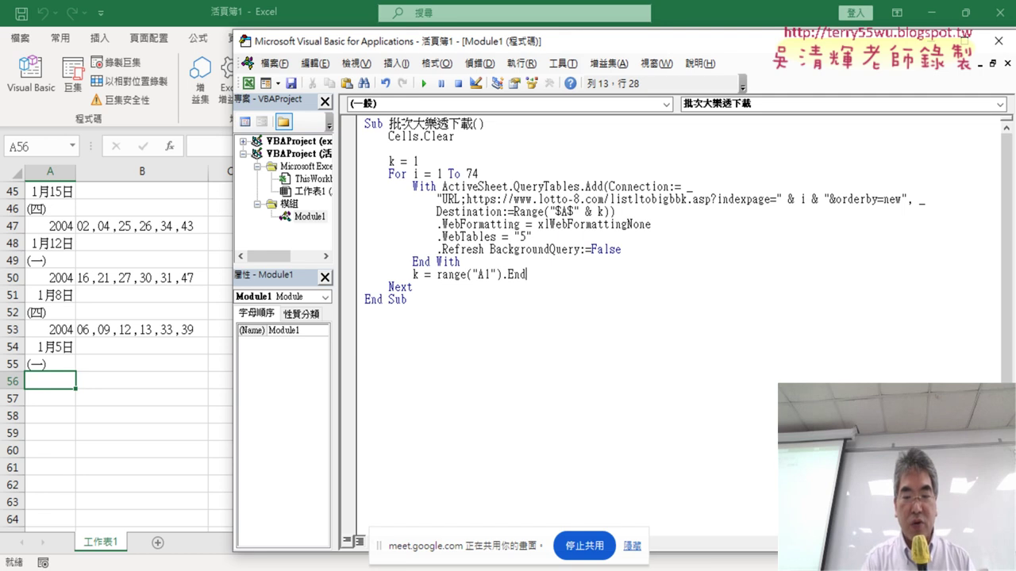
{"action": "type", "text": "("}
{"action": "key", "text": "Down"}
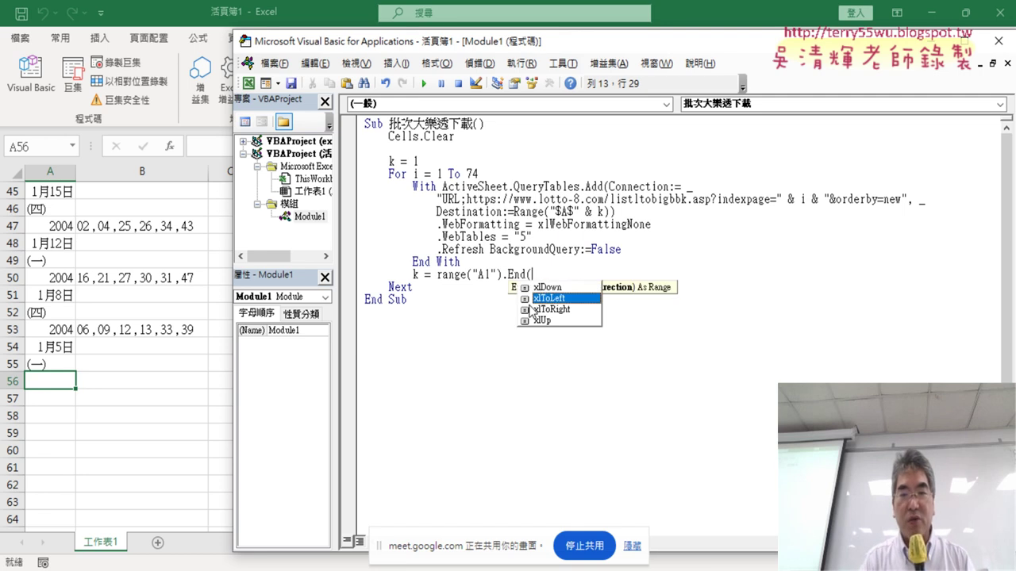
{"action": "key", "text": "Up"}
{"action": "key", "text": "space"}
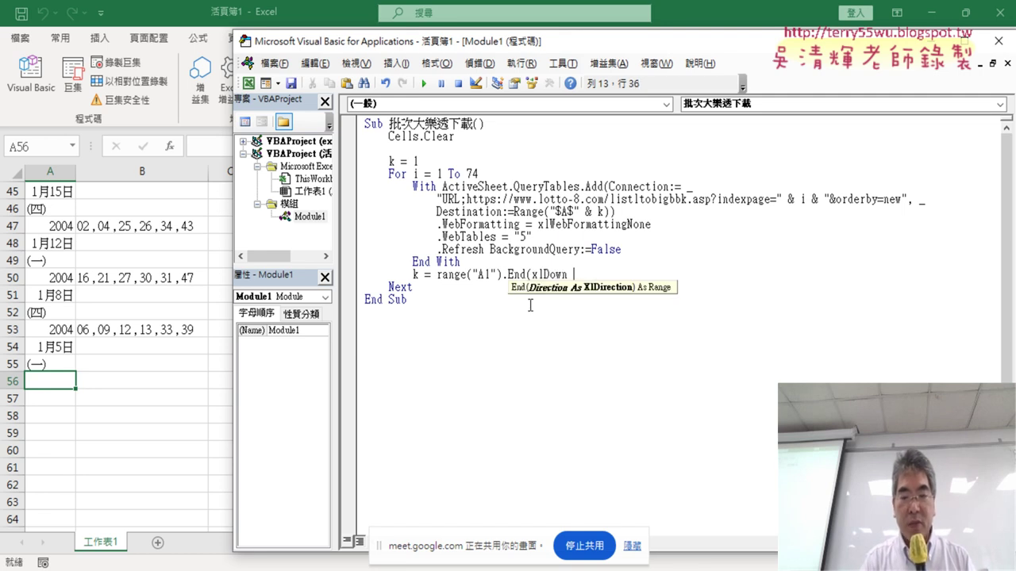
{"action": "type", "text": ")."}
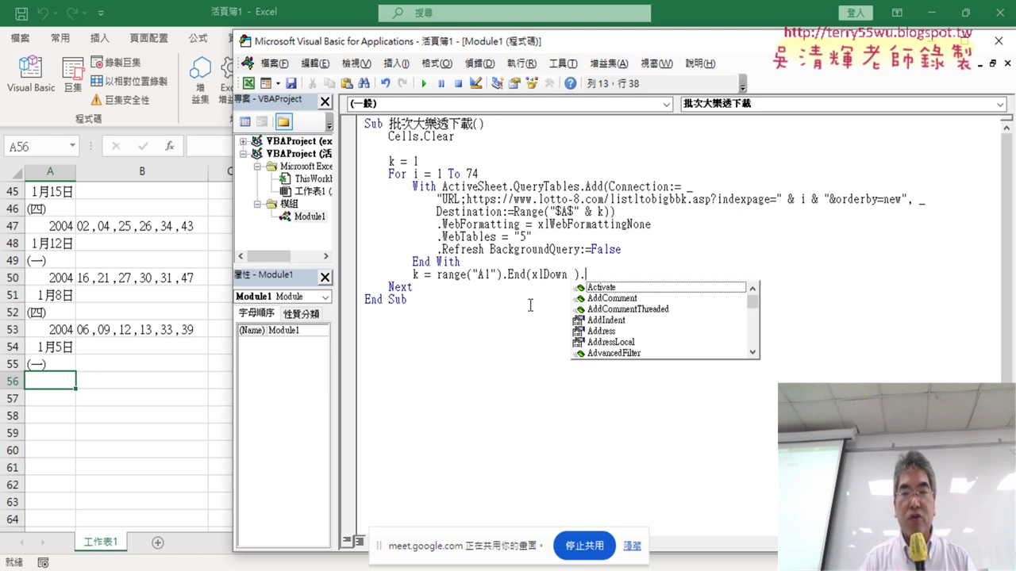
{"action": "type", "text": "ro"}
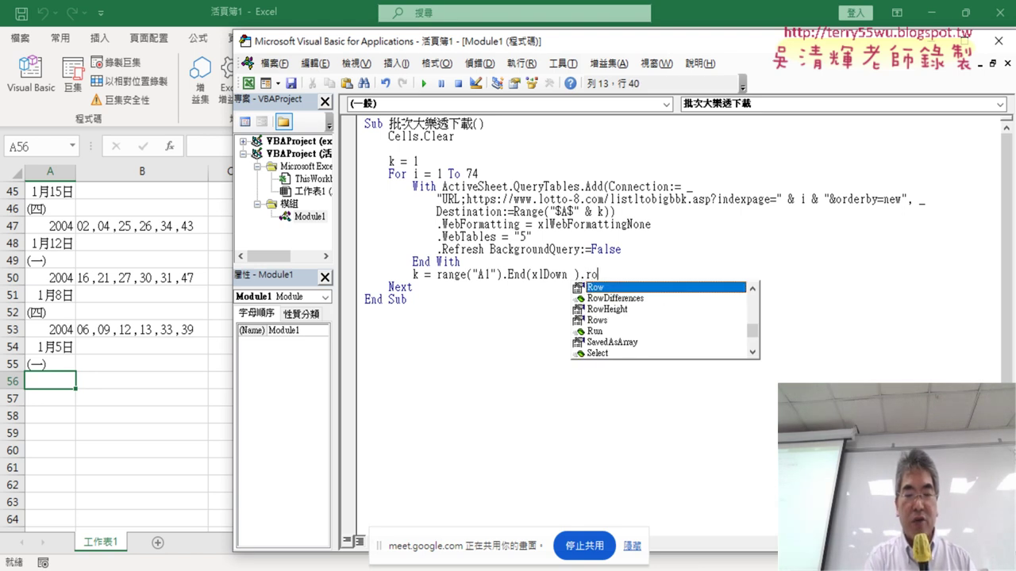
{"action": "type", "text": "w"}
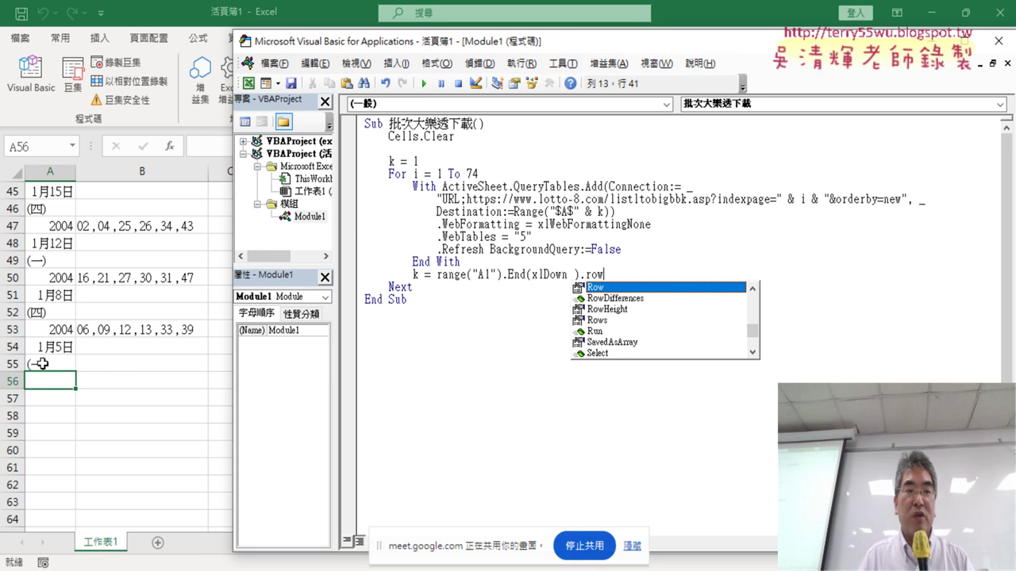
- Complete the k line as k = Range("A1").End(xlDown).Row + 1
{"action": "type", "text": "+ "}
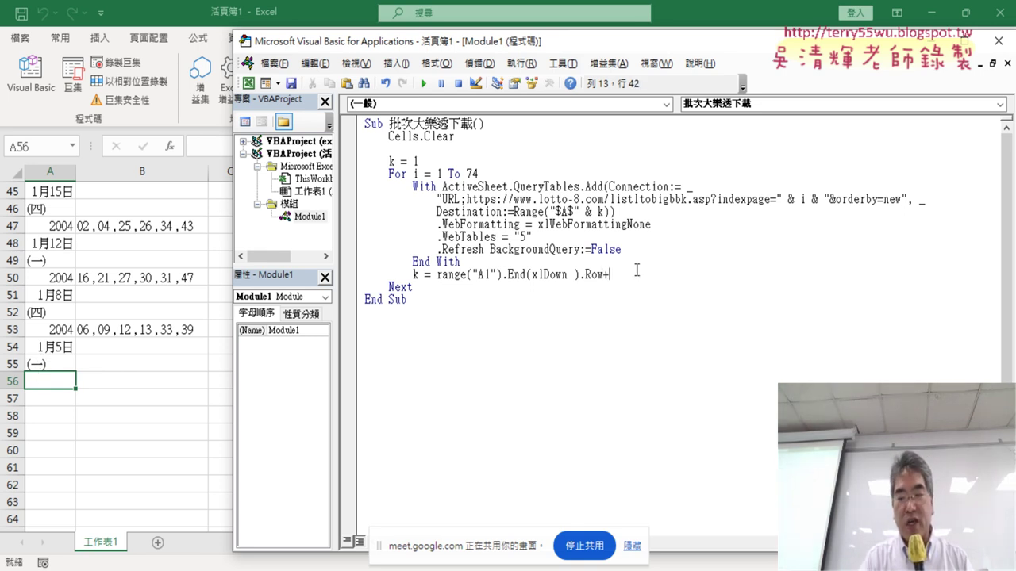
{"action": "type", "text": "1"}
{"action": "left_click", "coordinate": [700, 373]}
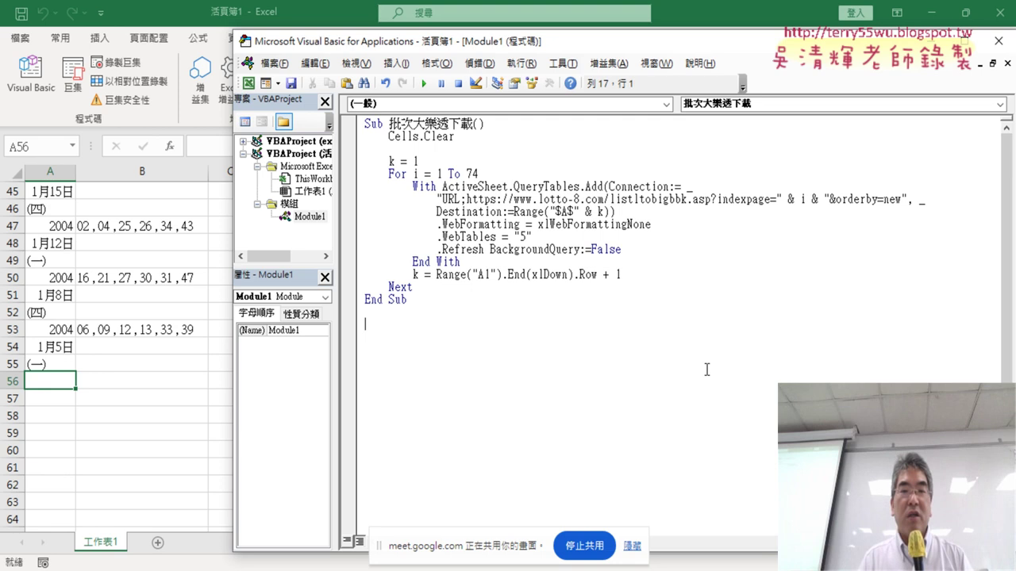
{"action": "left_click_drag", "start_coordinate": [420, 161], "coordinate": [389, 162]}
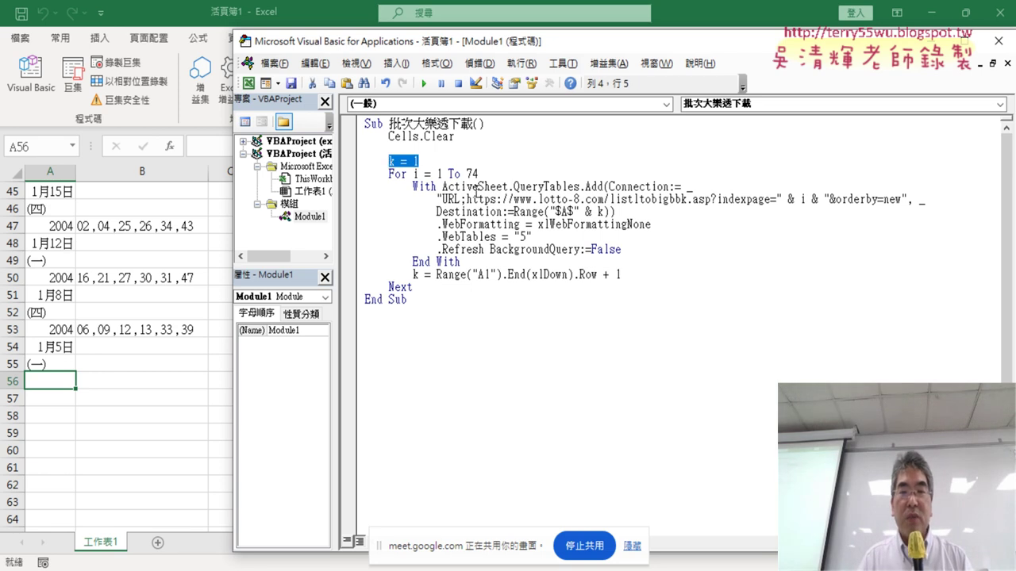
- Remove both $ signs so the destination reads Range("A" & k)
{"action": "left_click_drag", "start_coordinate": [605, 211], "coordinate": [579, 211]}
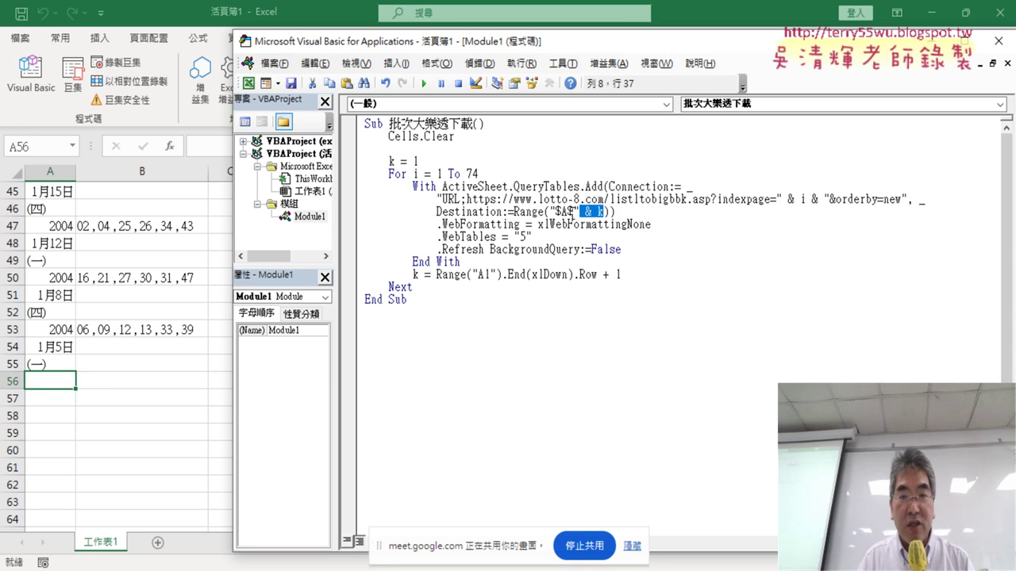
{"action": "left_click_drag", "start_coordinate": [573, 211], "coordinate": [567, 211]}
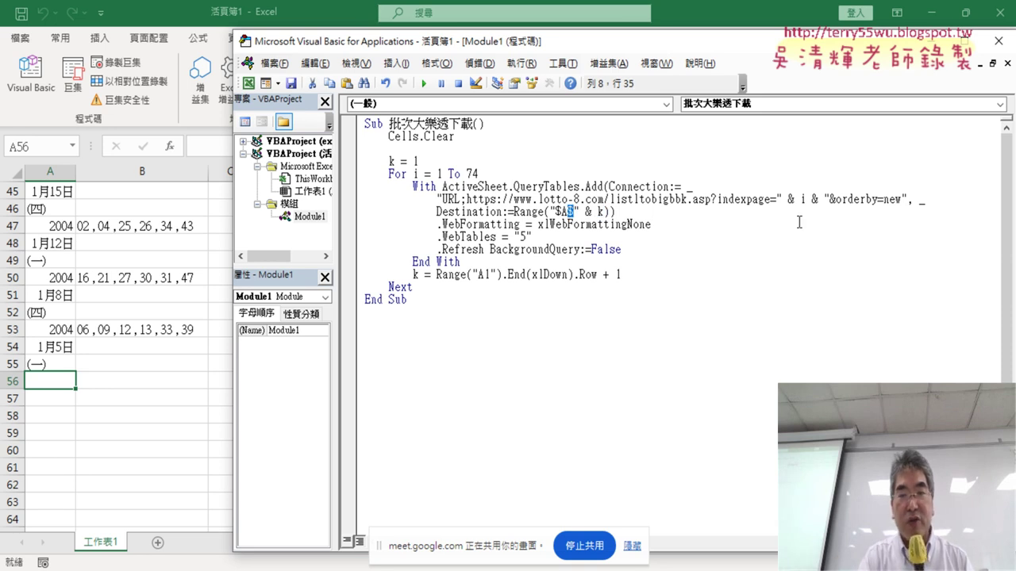
{"action": "key", "text": "Delete"}
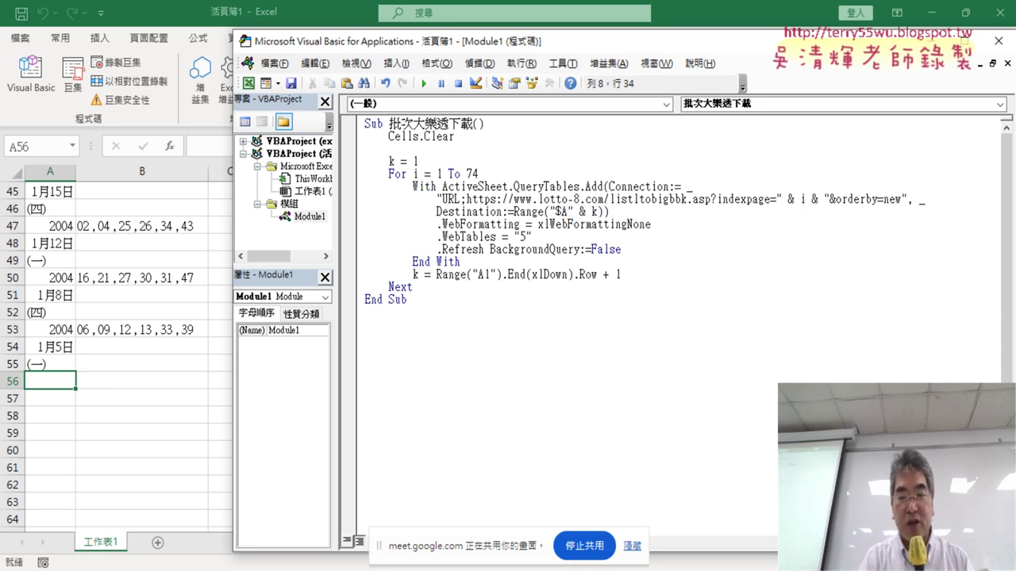
{"action": "key", "text": "BackSpace"}
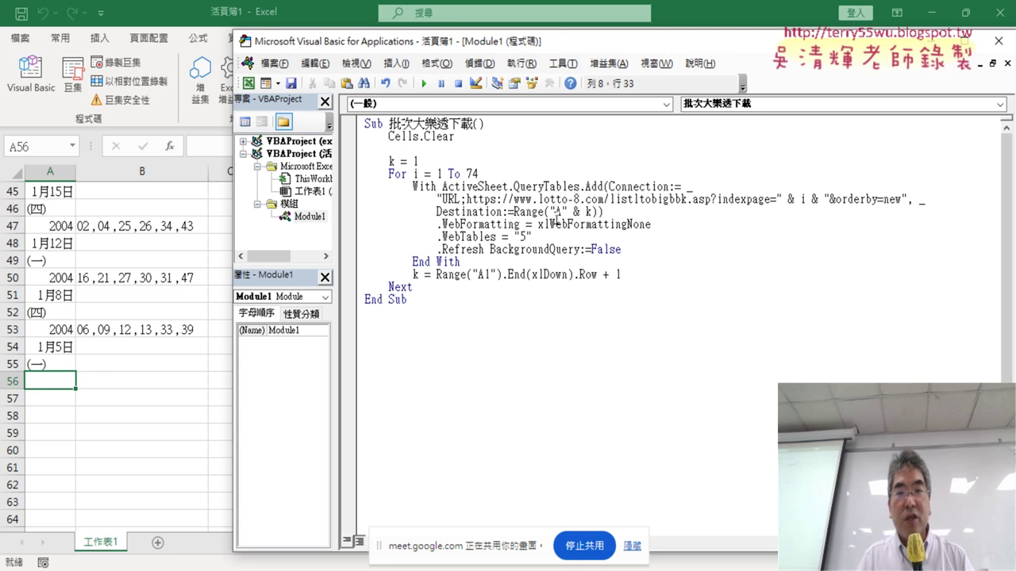
{"action": "left_click_drag", "start_coordinate": [547, 212], "coordinate": [568, 211]}
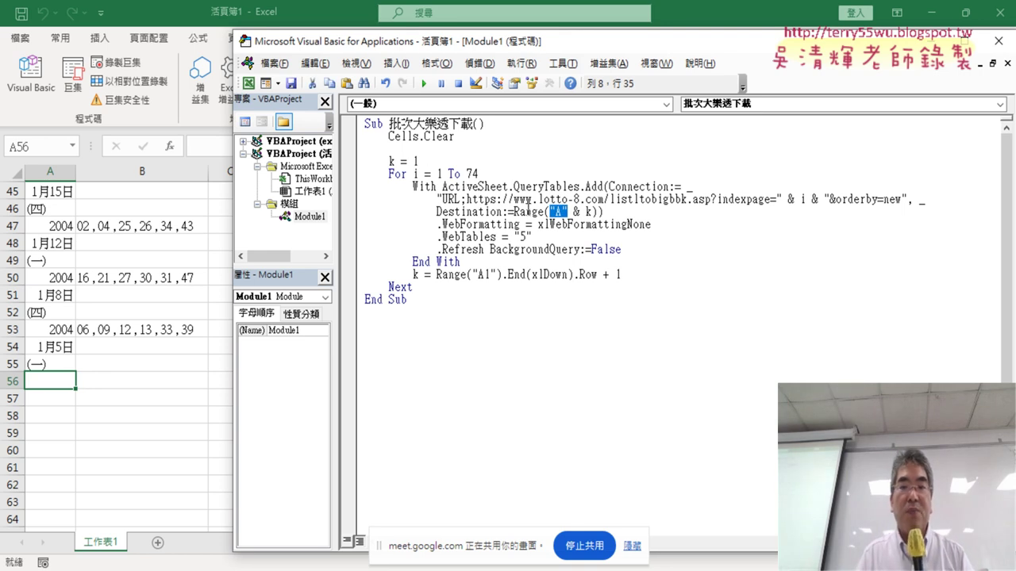
{"action": "left_click_drag", "start_coordinate": [637, 278], "coordinate": [436, 278]}
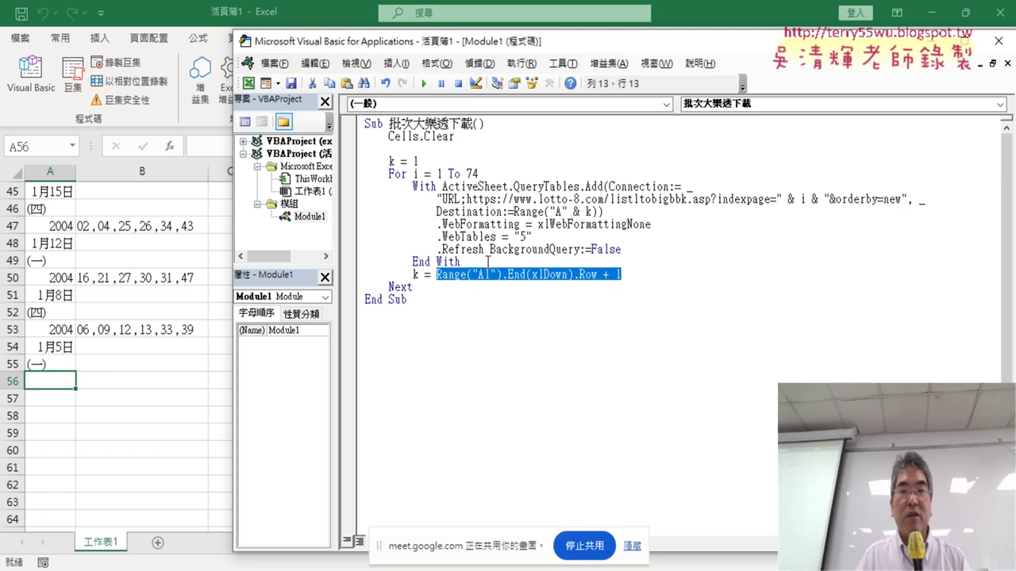
{"action": "left_click_drag", "start_coordinate": [485, 262], "coordinate": [411, 262]}
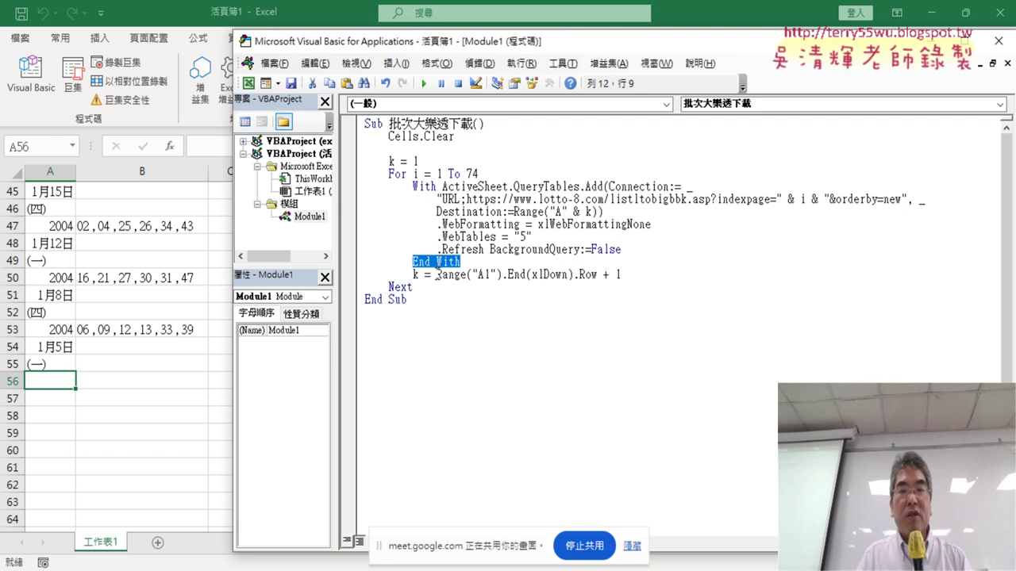
{"action": "left_click_drag", "start_coordinate": [436, 275], "coordinate": [598, 274]}
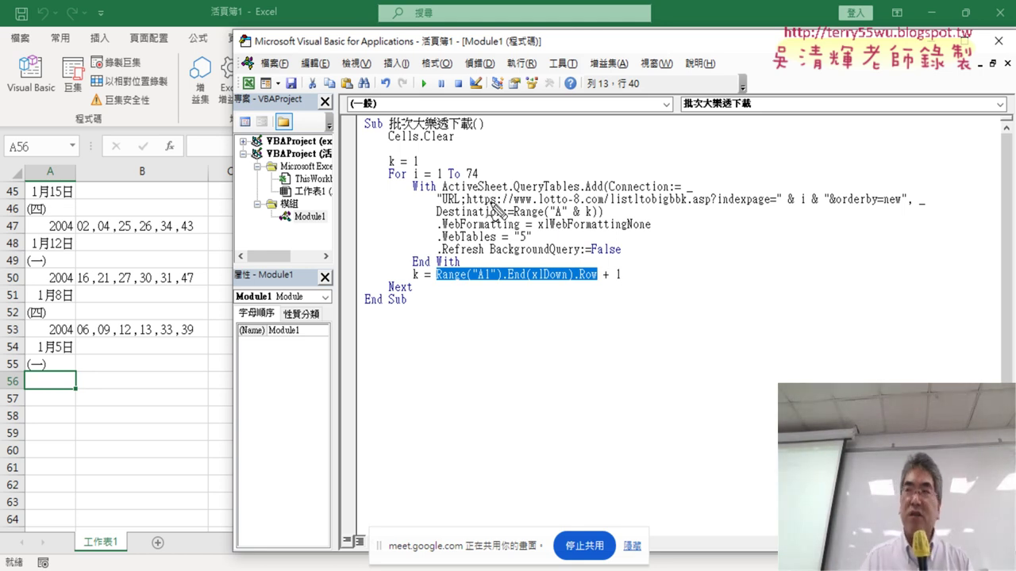
{"action": "mouse_move", "coordinate": [655, 217]}
{"action": "left_mouse_down"}
{"action": "mouse_move", "coordinate": [656, 247]}
{"action": "mouse_move", "coordinate": [693, 236]}
{"action": "mouse_move", "coordinate": [649, 259]}
{"action": "mouse_move", "coordinate": [682, 258]}
{"action": "left_mouse_up"}
{"action": "left_click_drag", "start_coordinate": [601, 281], "coordinate": [622, 280]}
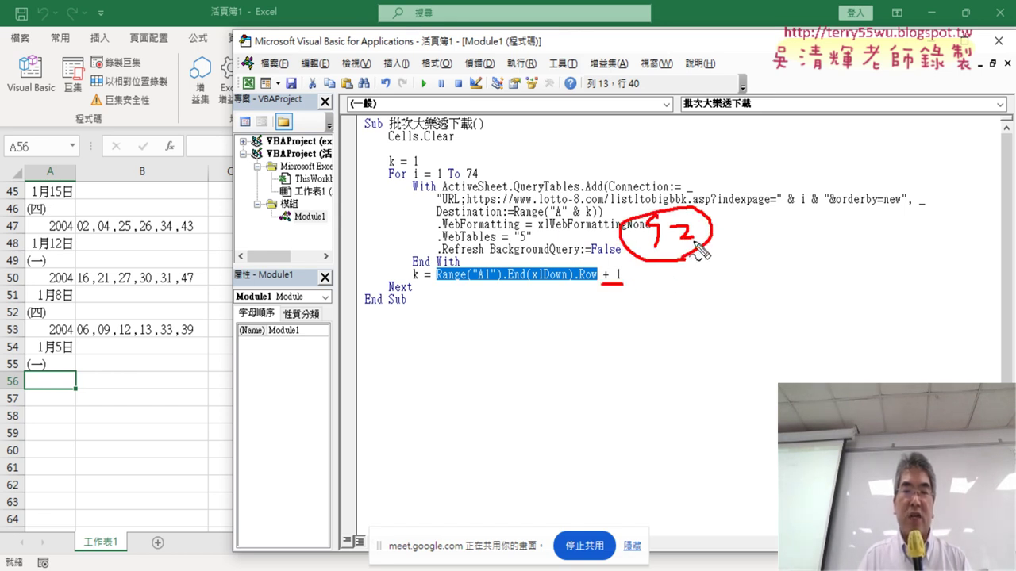
{"action": "left_click_drag", "start_coordinate": [578, 213], "coordinate": [597, 212]}
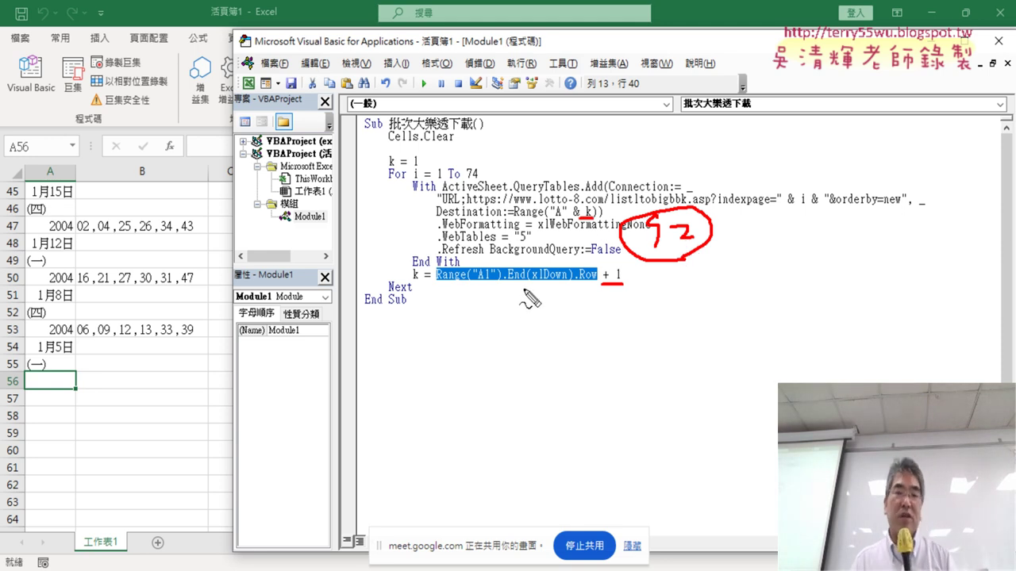
{"action": "key", "text": "Escape"}
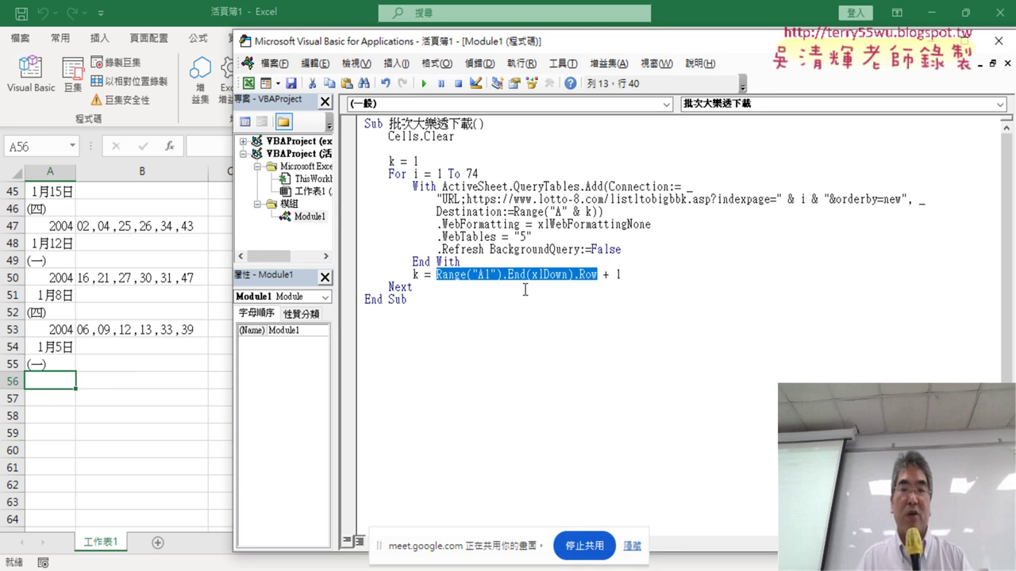
- Start stepping through the download macro line by line with F8
{"action": "left_click", "coordinate": [521, 227]}
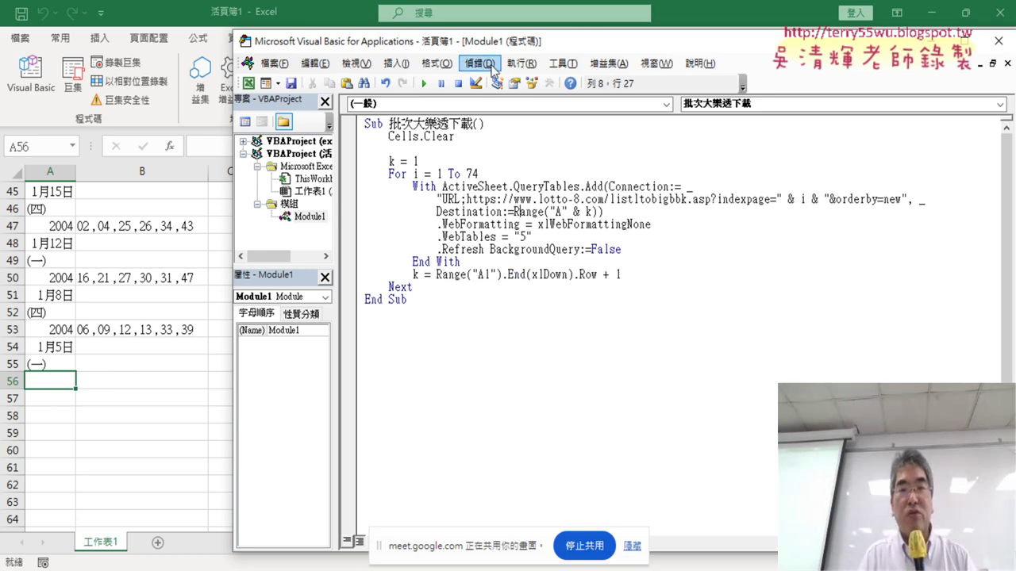
{"action": "left_click", "coordinate": [479, 64]}
{"action": "left_click", "coordinate": [424, 236]}
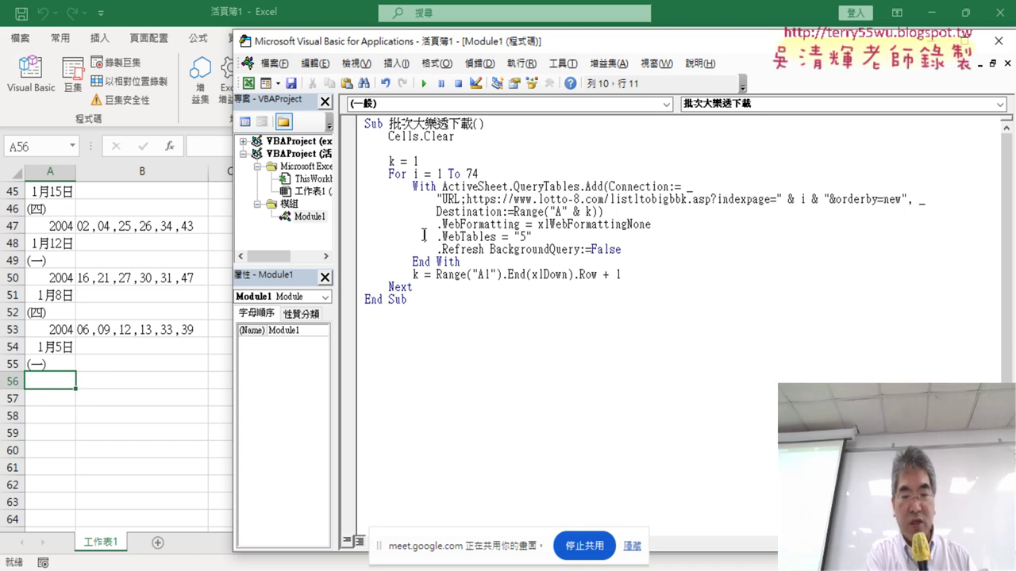
{"action": "key", "text": "F8"}
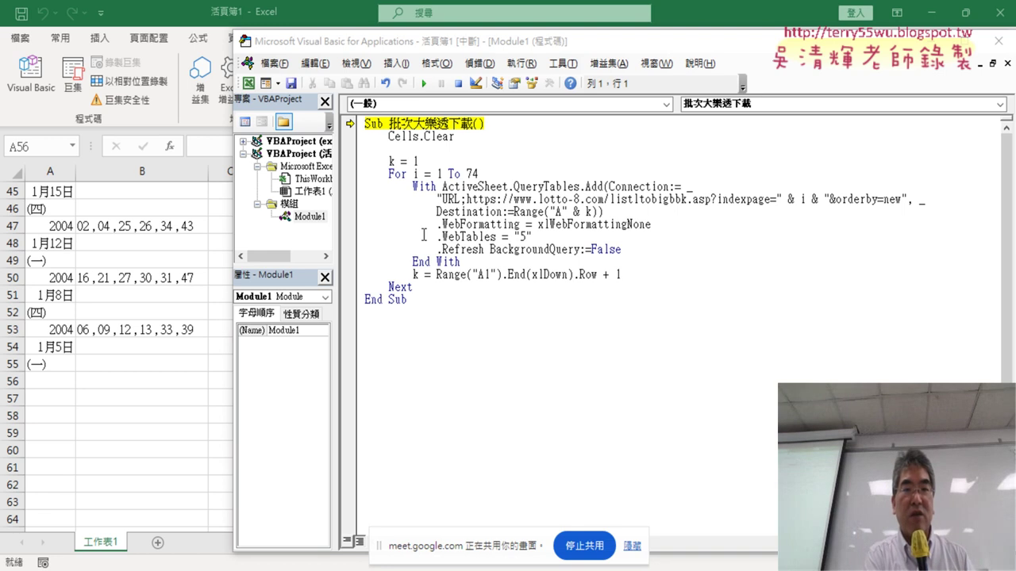
{"action": "left_click", "coordinate": [432, 186]}
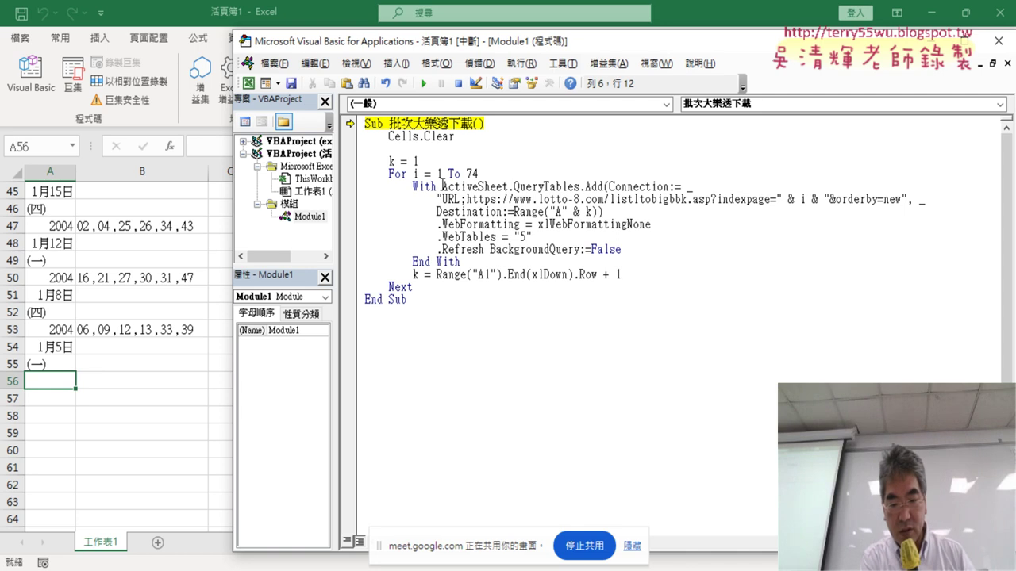
- Step through Cells.Clear and the query refresh to import the first results page, then view the sheet
{"action": "key", "text": "F8"}
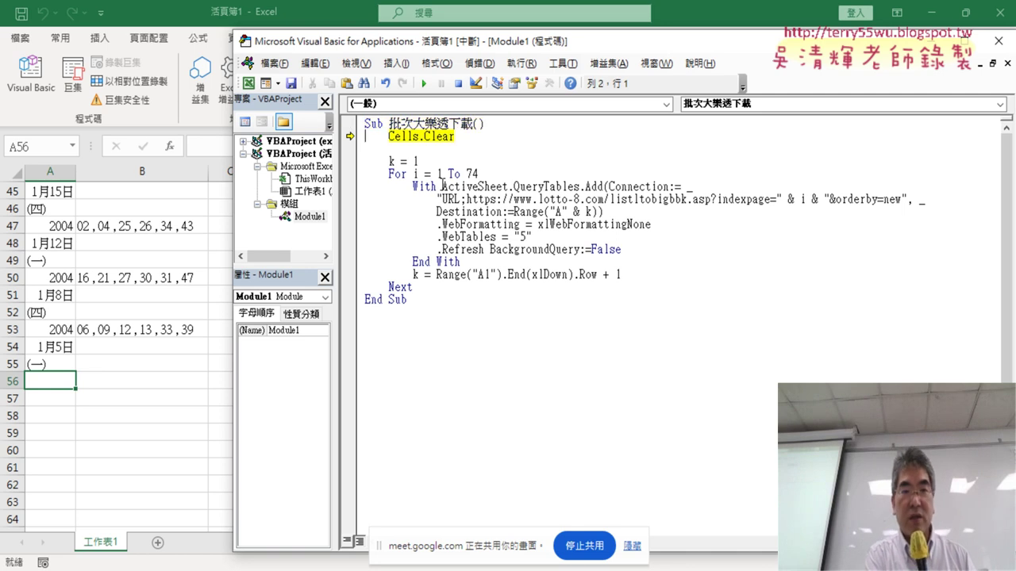
{"action": "key", "text": "F8"}
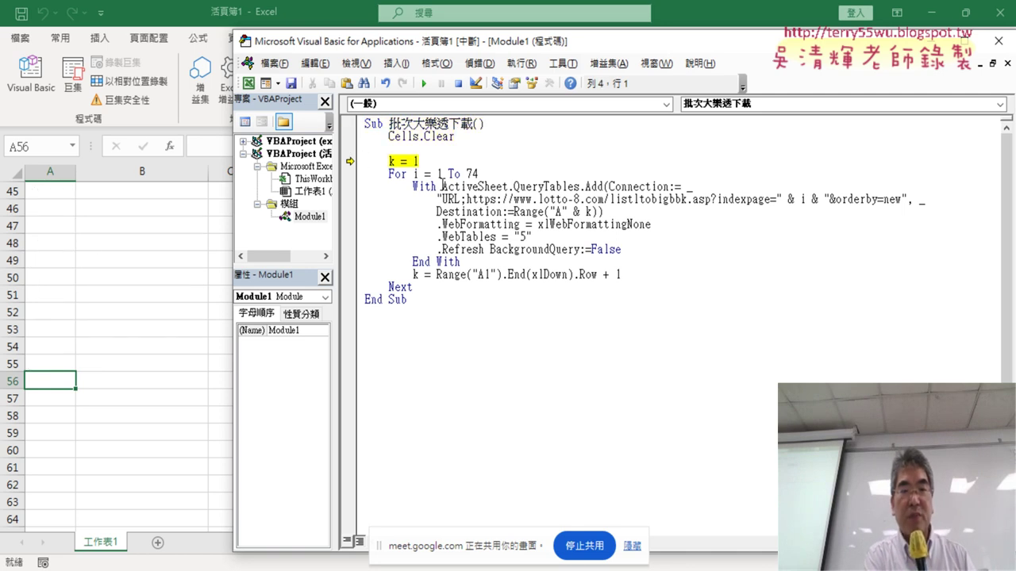
{"action": "key", "text": "F8"}
{"action": "key", "text": "F8"}
{"action": "key", "text": "F8"}
{"action": "key", "text": "F8"}
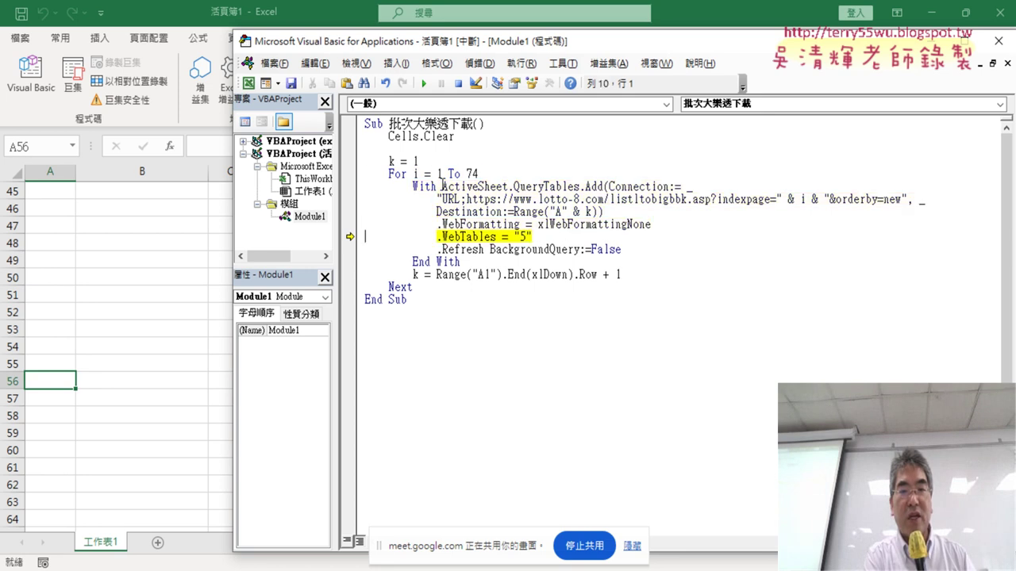
{"action": "key", "text": "F8"}
{"action": "key", "text": "F8"}
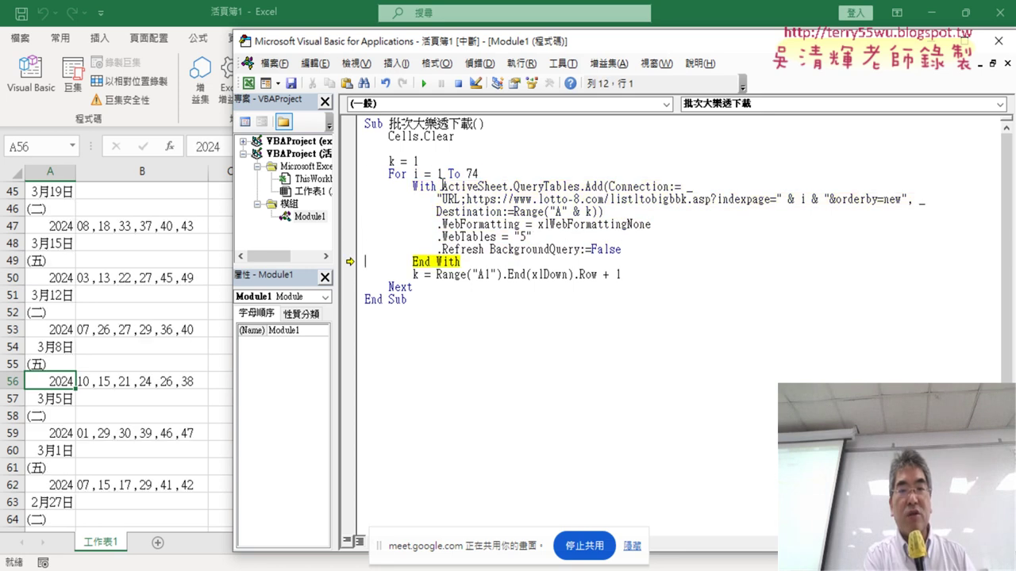
{"action": "key", "text": "F8"}
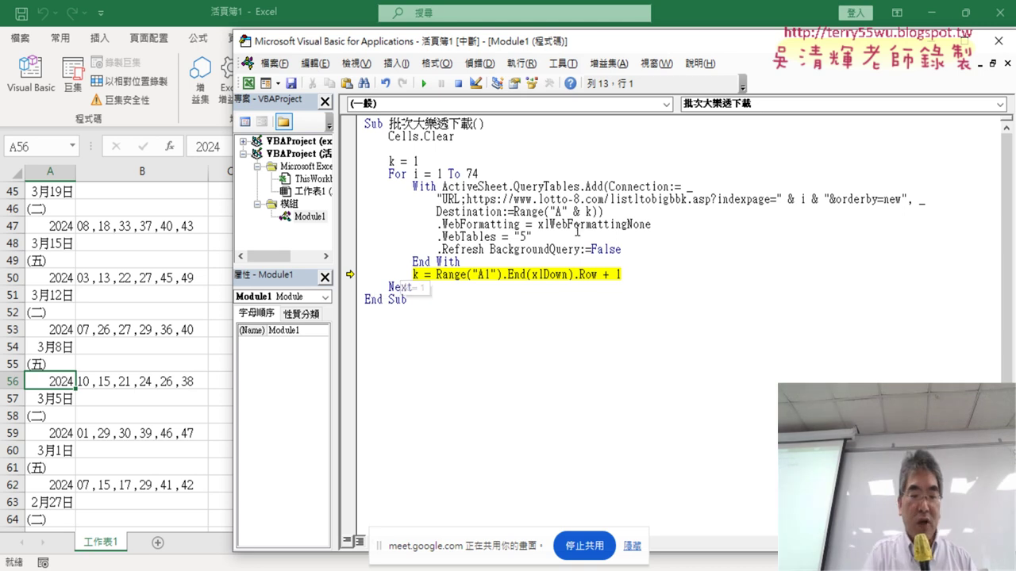
{"action": "mouse_move", "coordinate": [577, 230]}
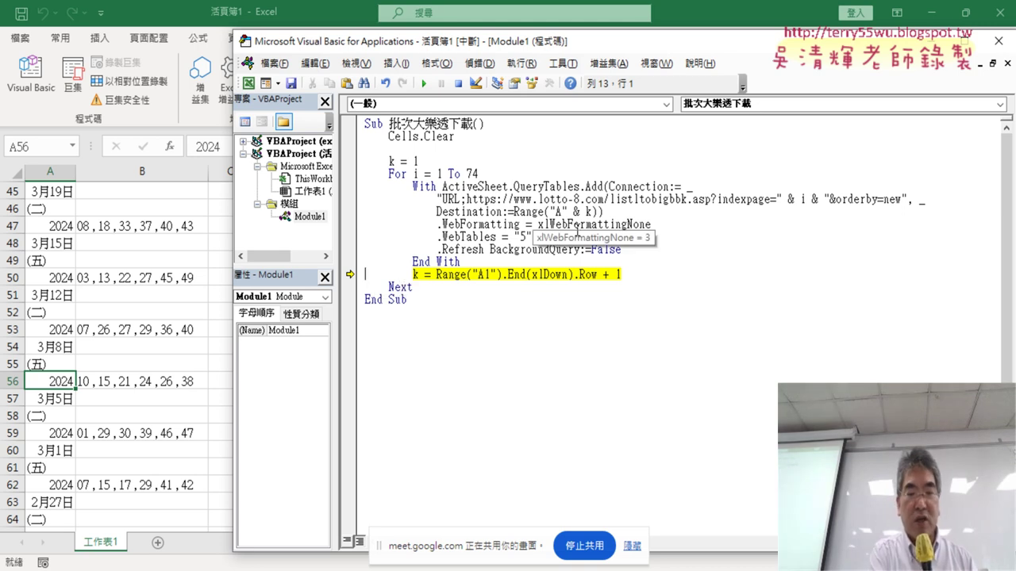
{"action": "key", "text": "F8"}
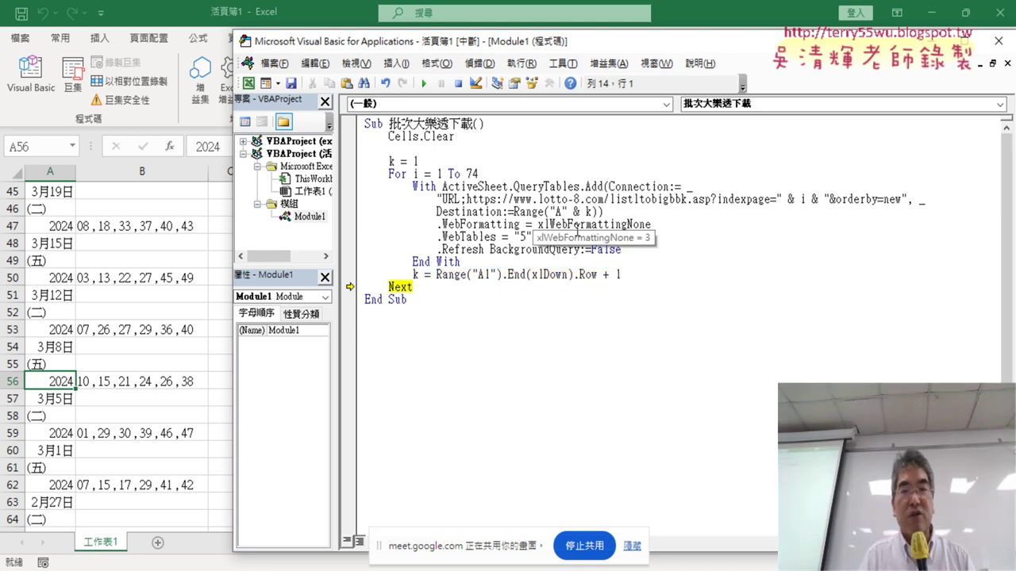
{"action": "mouse_move", "coordinate": [459, 277]}
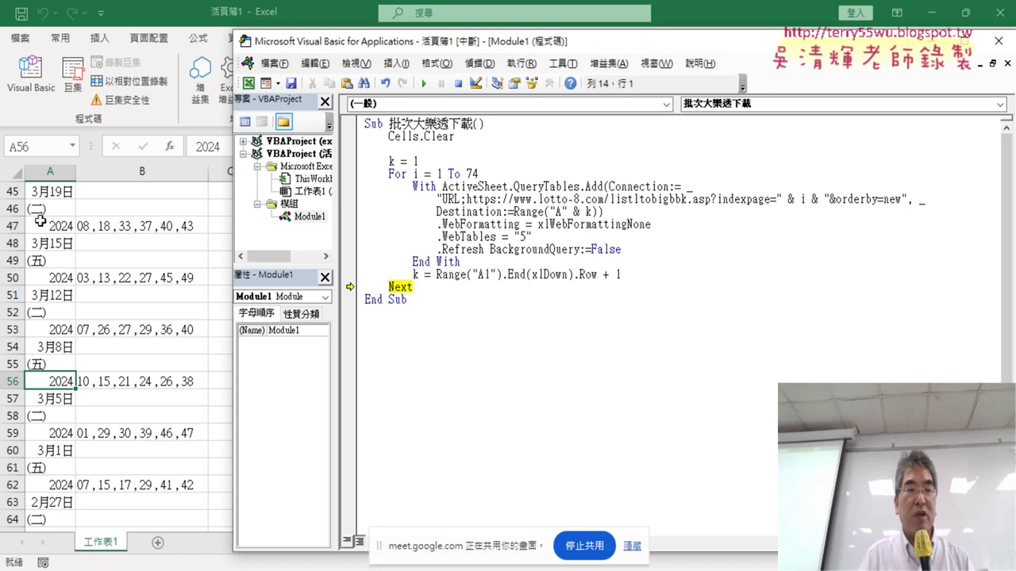
{"action": "left_click", "coordinate": [49, 194]}
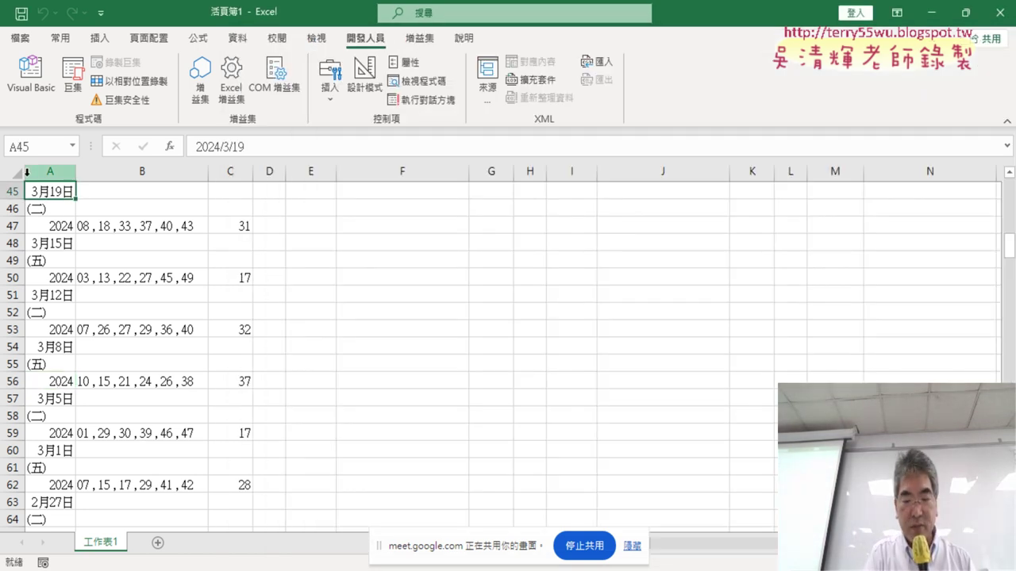
- Jump to A91, column A's last imported entry dated 2月16日
{"action": "key", "text": "alt"}
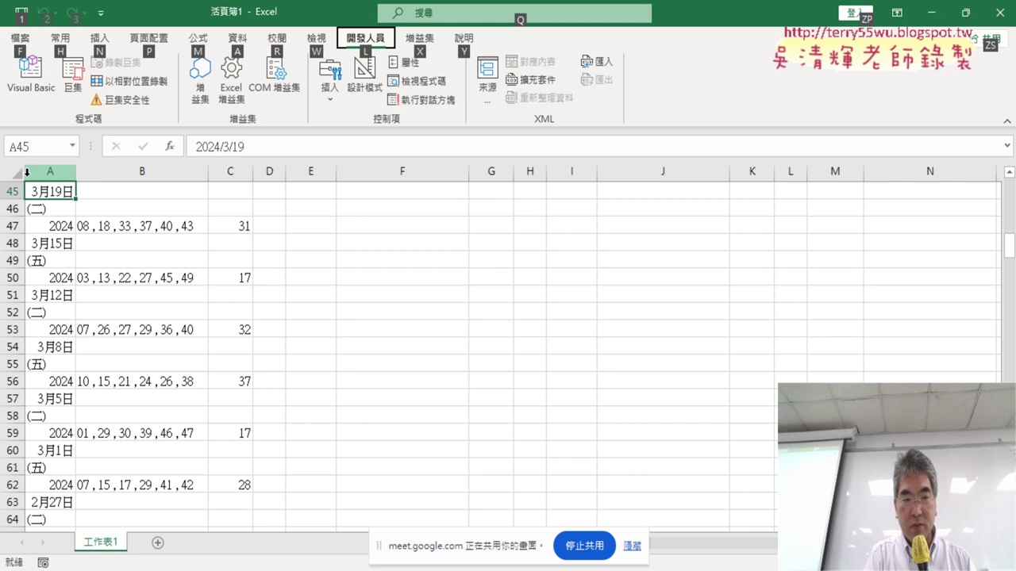
{"action": "key", "text": "l"}
{"action": "key", "text": "v"}
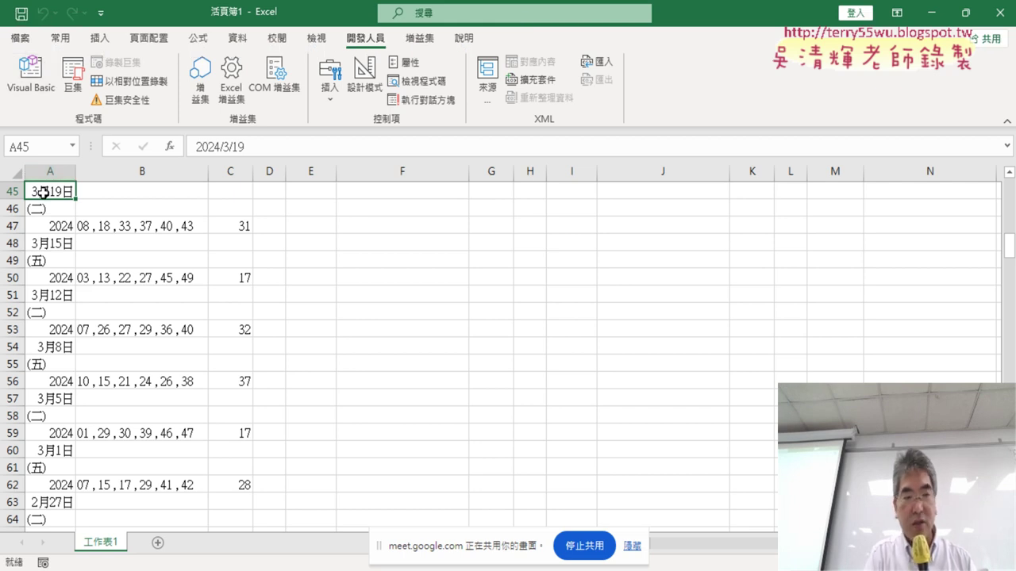
{"action": "key", "text": "ctrl+Down"}
- Step through the second loop pass, appending results from row 92, then continue the macro to completion
{"action": "scroll", "coordinate": [139, 278], "scroll_direction": "down", "scroll_amount": 2}
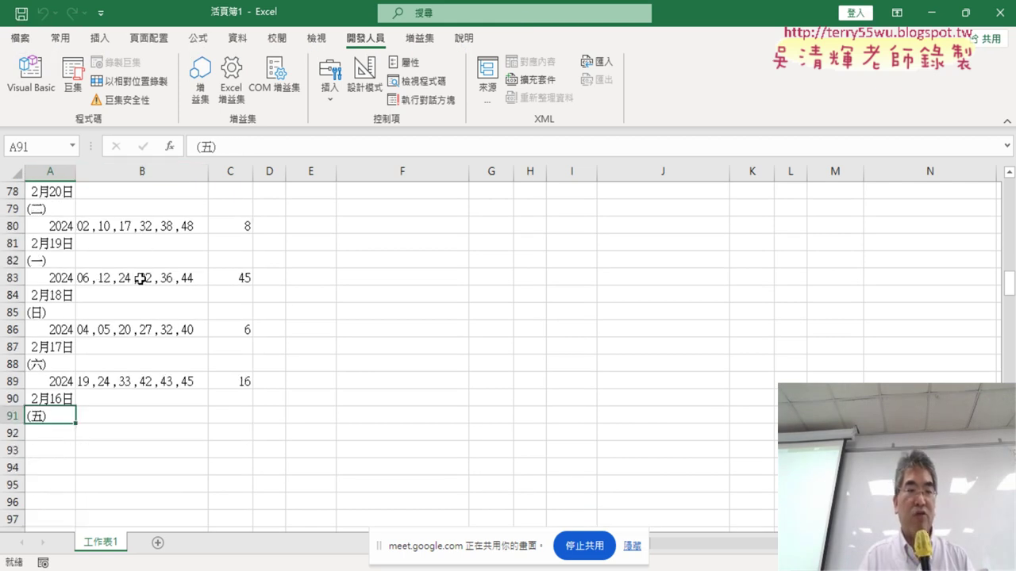
{"action": "scroll", "coordinate": [140, 277], "scroll_direction": "down", "scroll_amount": 1}
{"action": "left_click", "coordinate": [30, 73]}
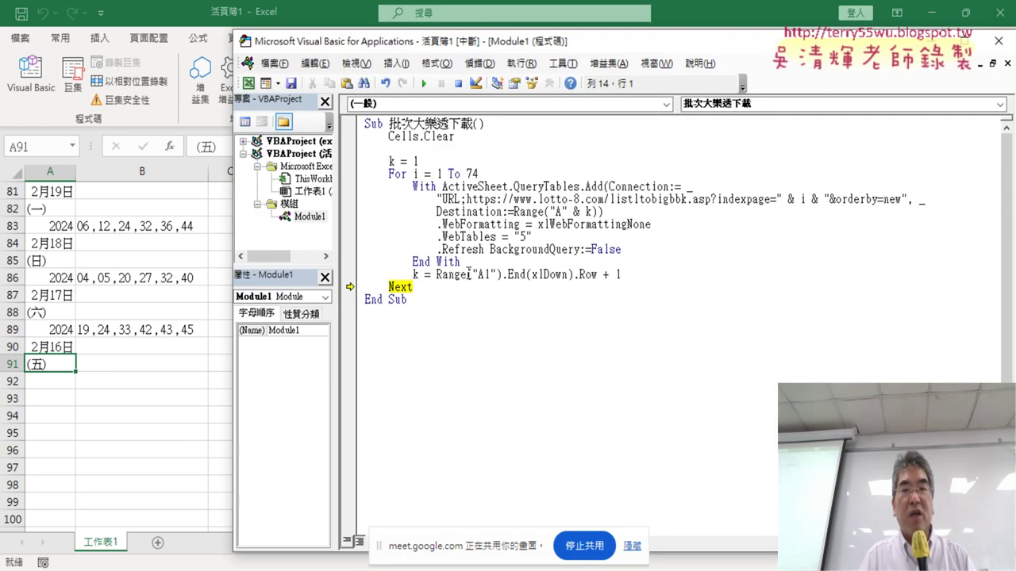
{"action": "mouse_move", "coordinate": [416, 274]}
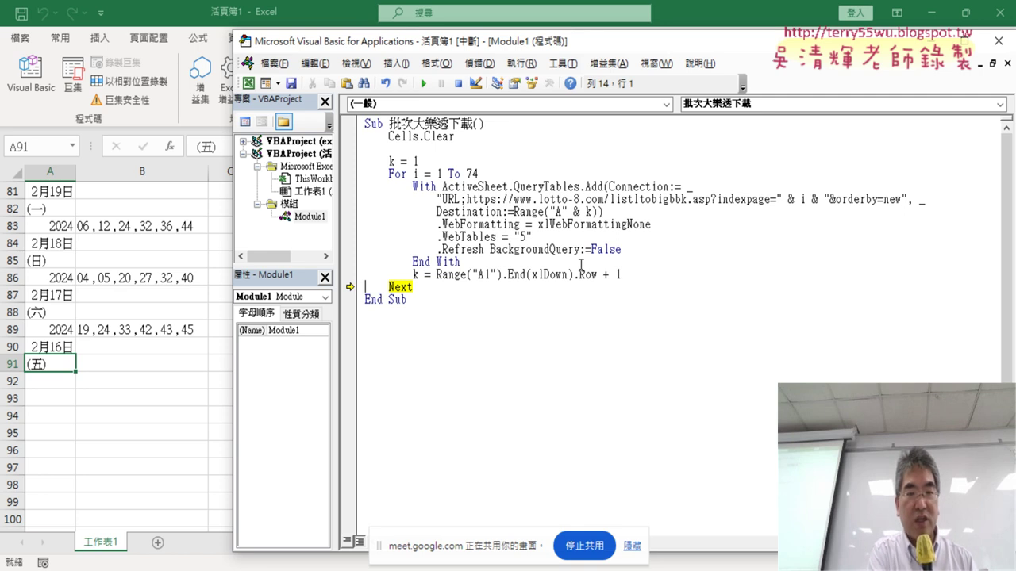
{"action": "key", "text": "F8"}
{"action": "key", "text": "F8"}
{"action": "key", "text": "F8"}
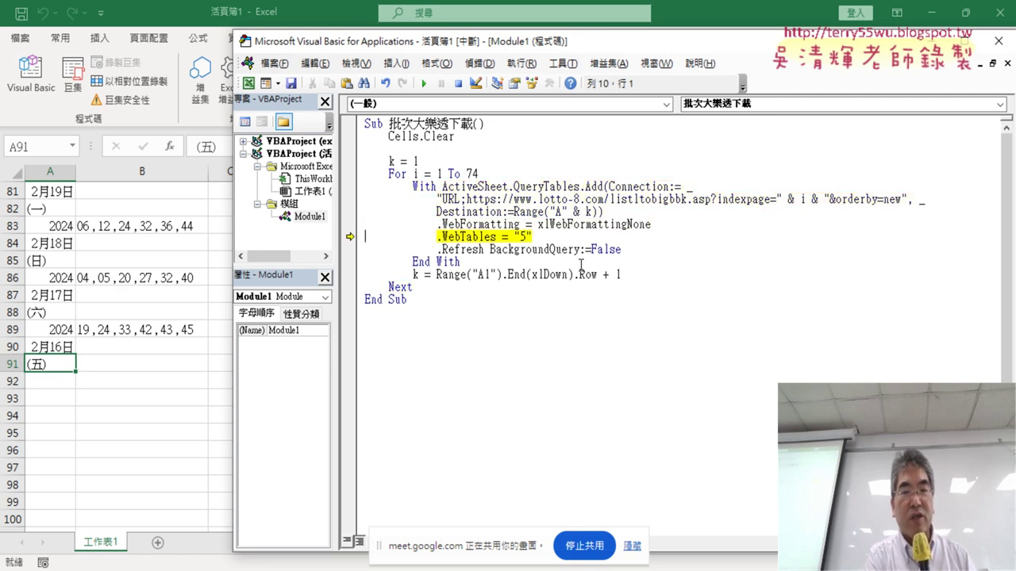
{"action": "key", "text": "F8"}
{"action": "key", "text": "F8"}
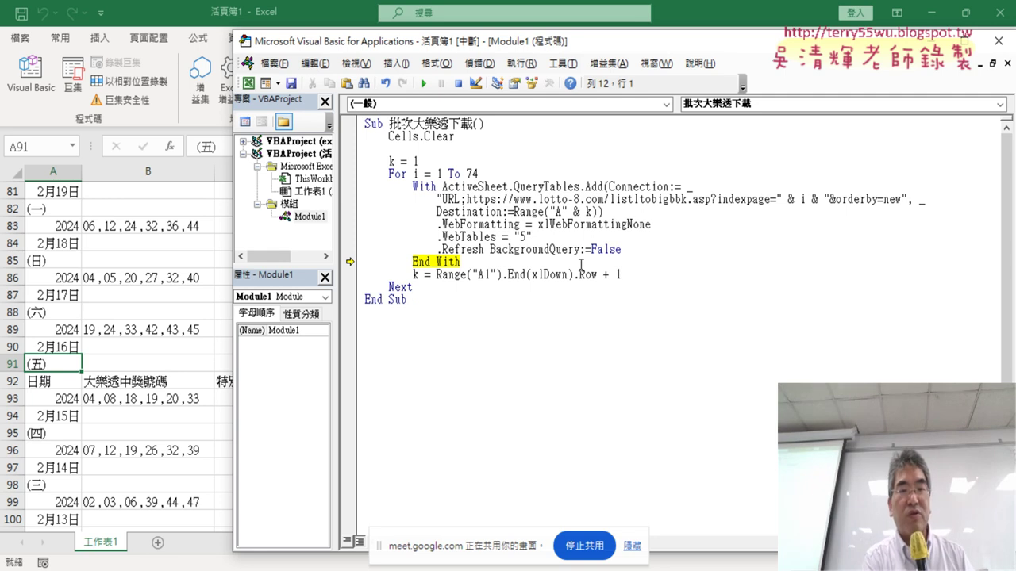
{"action": "key", "text": "F8"}
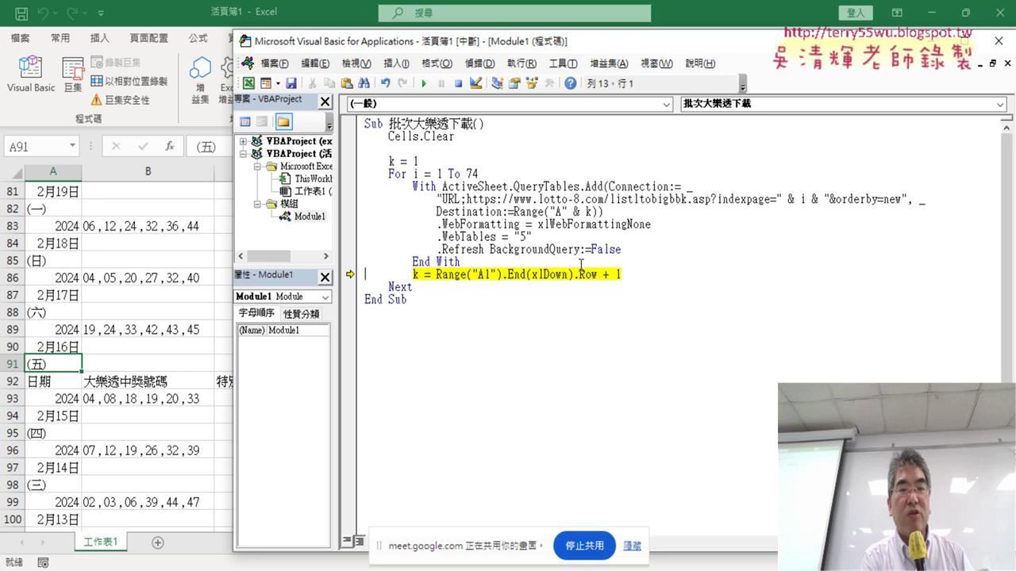
{"action": "key", "text": "F8"}
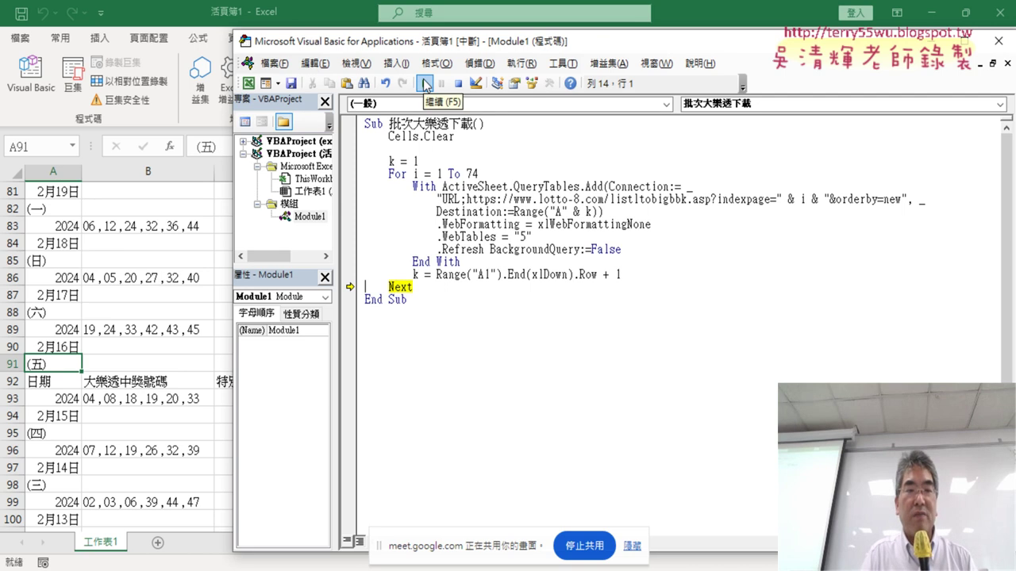
{"action": "left_click", "coordinate": [421, 82]}
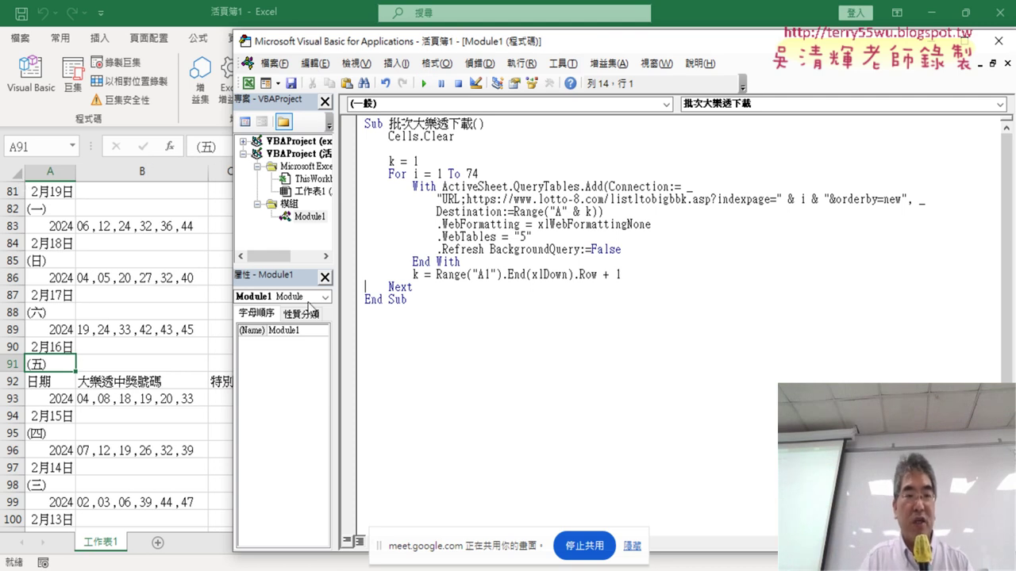
{"action": "left_click", "coordinate": [55, 365]}
{"action": "scroll", "coordinate": [55, 364], "scroll_direction": "down", "scroll_amount": 9}
{"action": "left_click", "coordinate": [49, 344]}
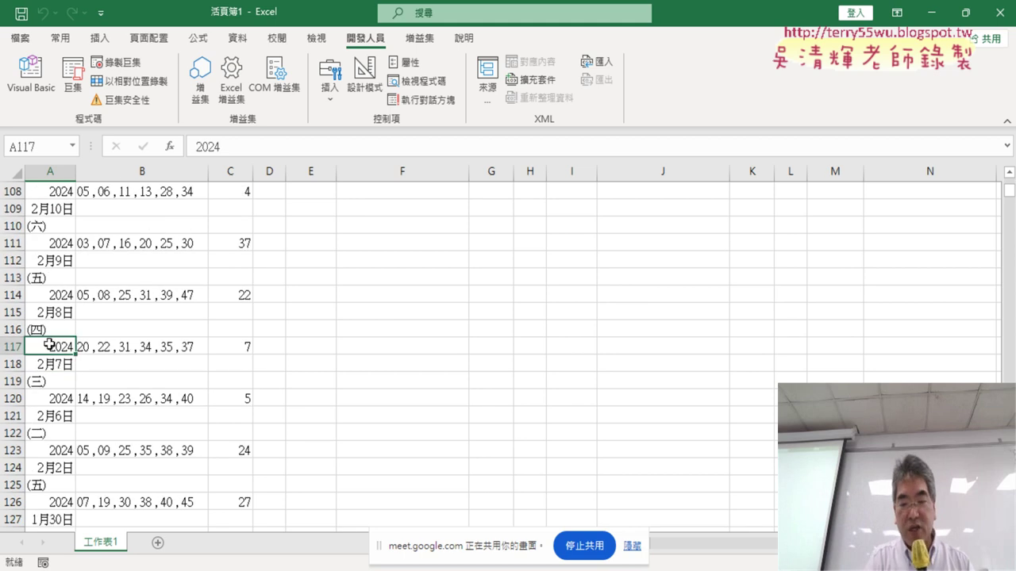
{"action": "key", "text": "ctrl+Down"}
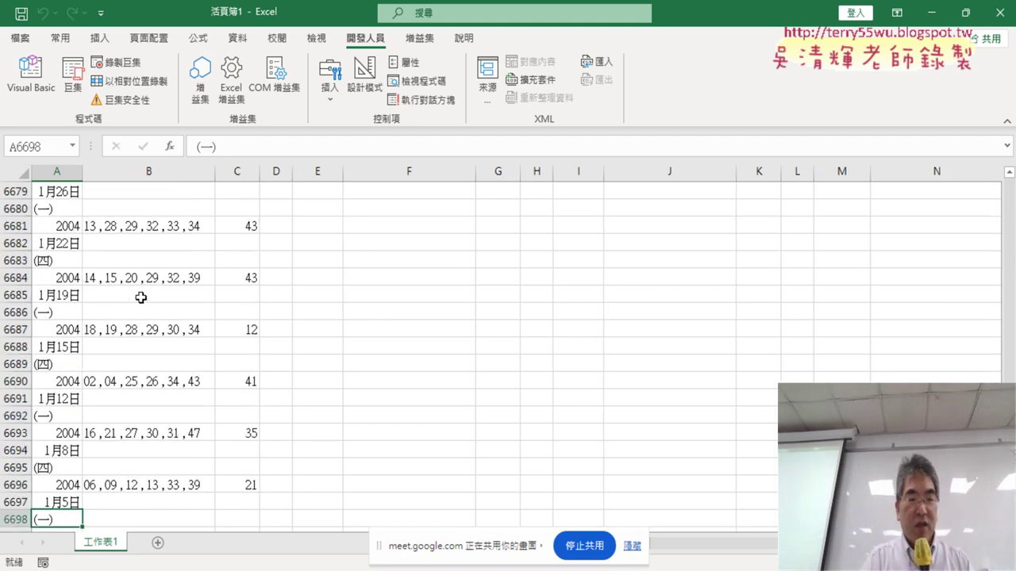
{"action": "scroll", "coordinate": [131, 400], "scroll_direction": "down", "scroll_amount": 3}
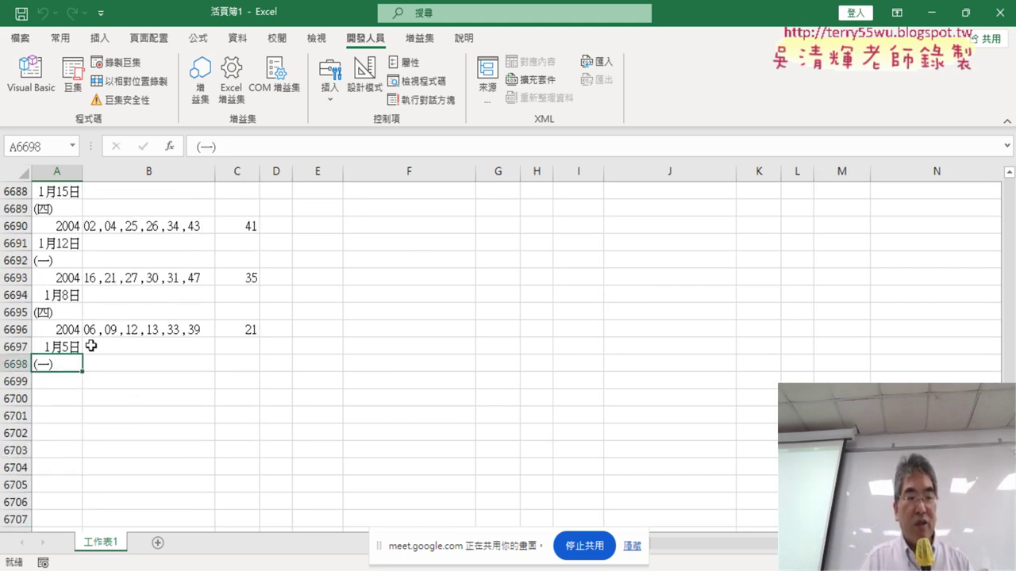
{"action": "left_click", "coordinate": [68, 329]}
{"action": "left_click_drag", "start_coordinate": [68, 330], "coordinate": [67, 363]}
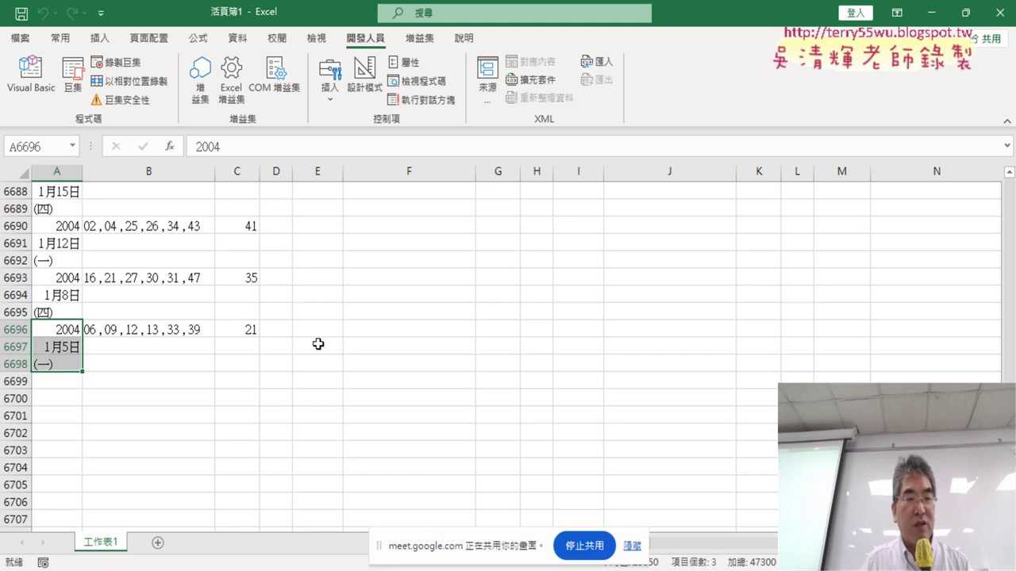
{"action": "left_click", "coordinate": [10, 364]}
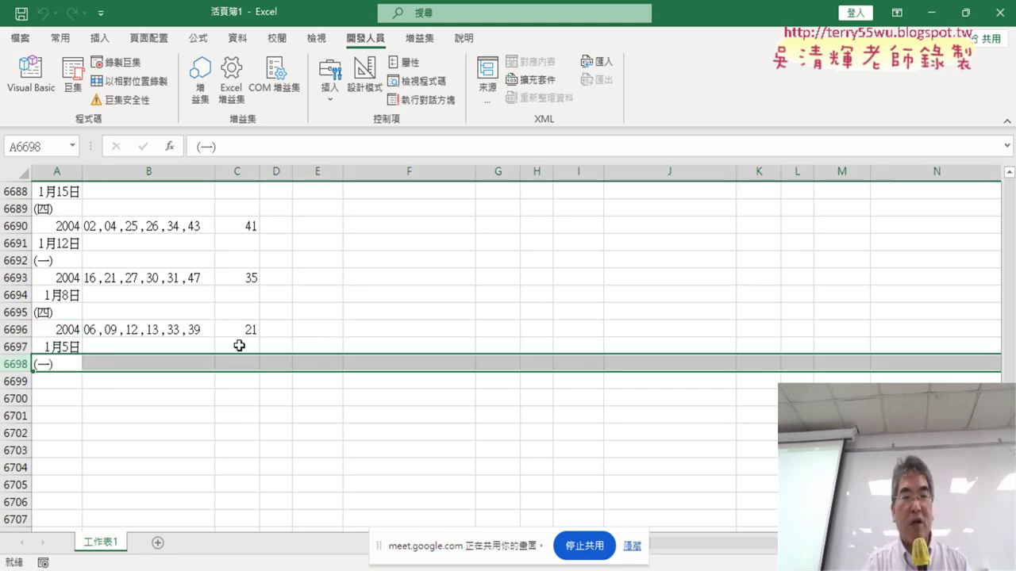
{"action": "key", "text": "ctrl+Home"}
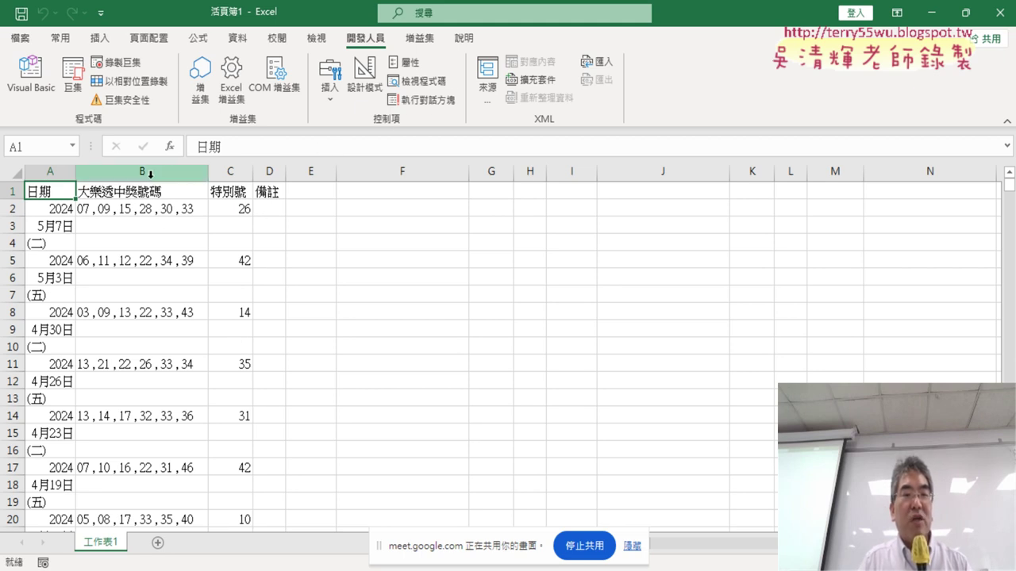
{"action": "left_click_drag", "start_coordinate": [141, 171], "coordinate": [230, 171]}
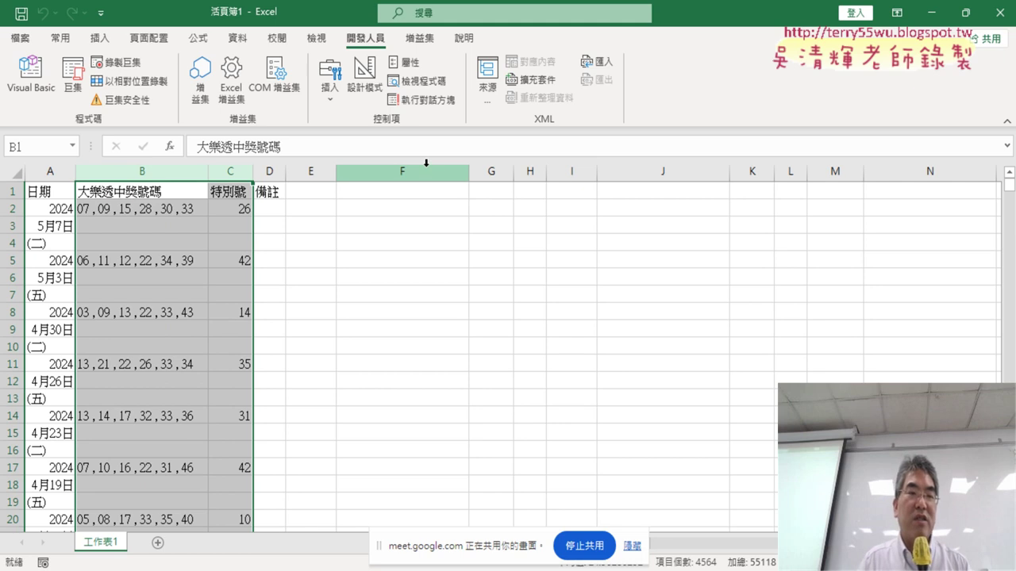
{"action": "left_click", "coordinate": [60, 170]}
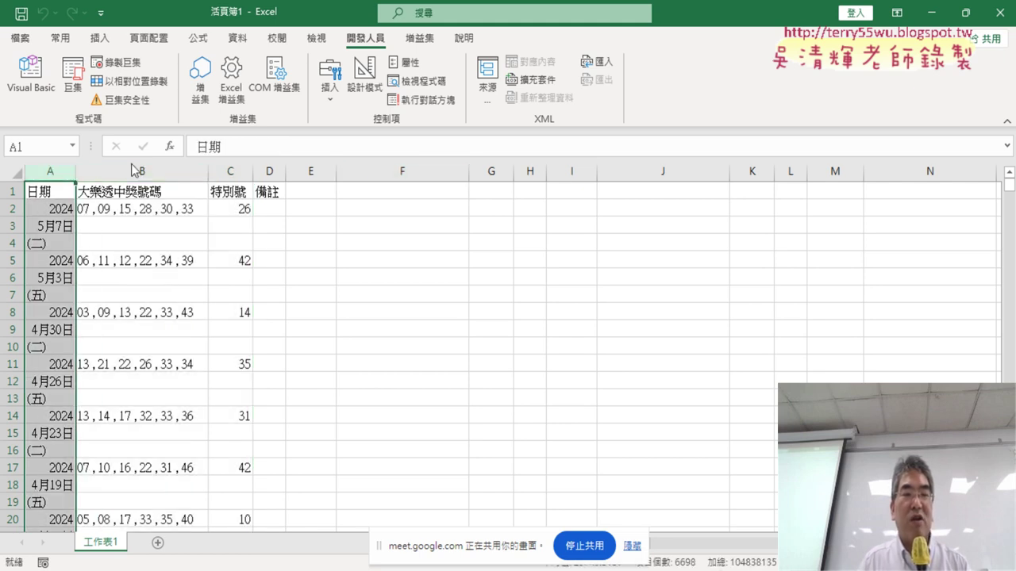
{"action": "left_click_drag", "start_coordinate": [137, 172], "coordinate": [227, 172]}
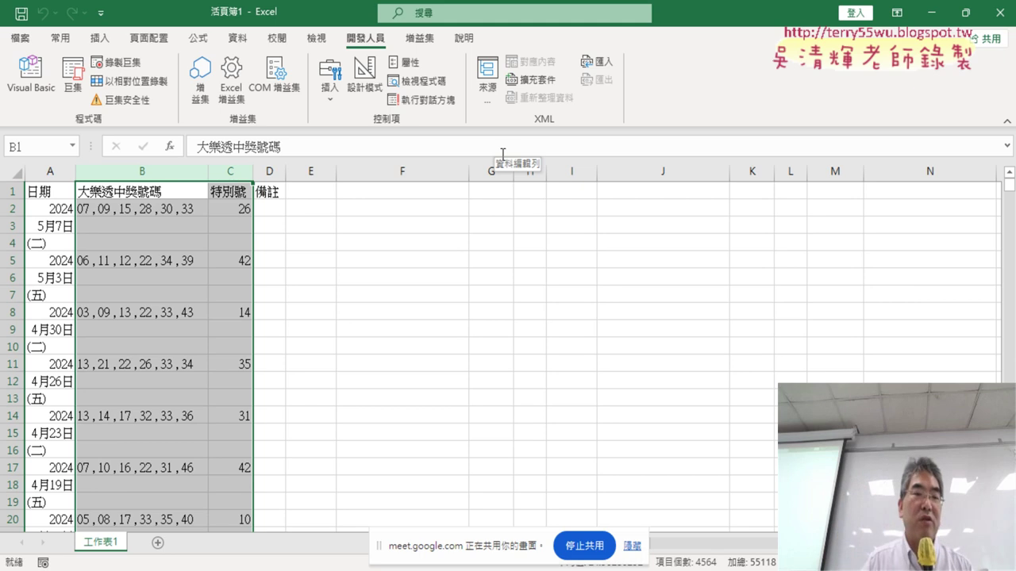
{"action": "left_click", "coordinate": [119, 209]}
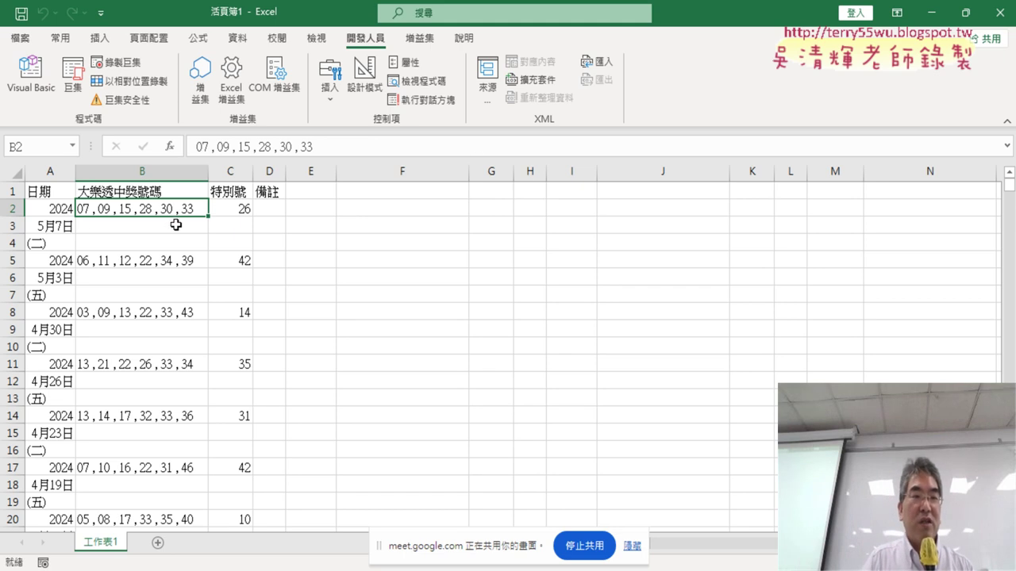
{"action": "left_click_drag", "start_coordinate": [12, 226], "coordinate": [17, 242]}
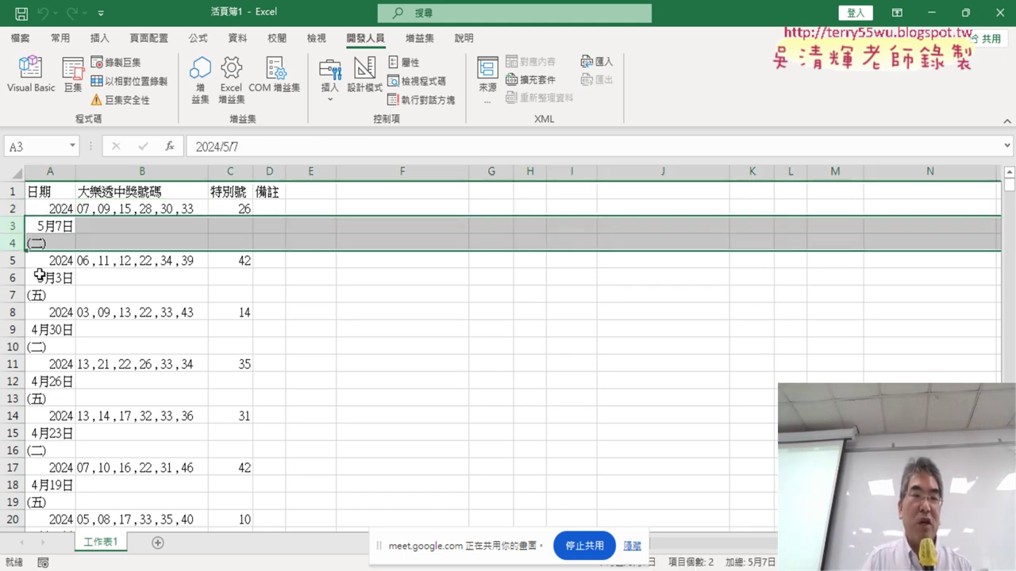
{"action": "left_click_drag", "start_coordinate": [12, 278], "coordinate": [16, 295]}
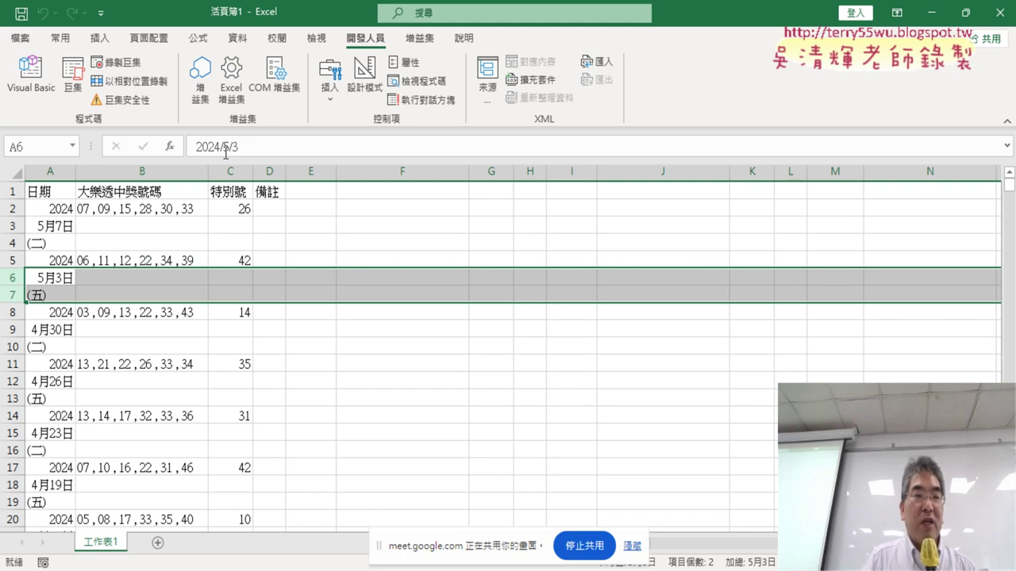
{"action": "left_click_drag", "start_coordinate": [138, 171], "coordinate": [229, 171]}
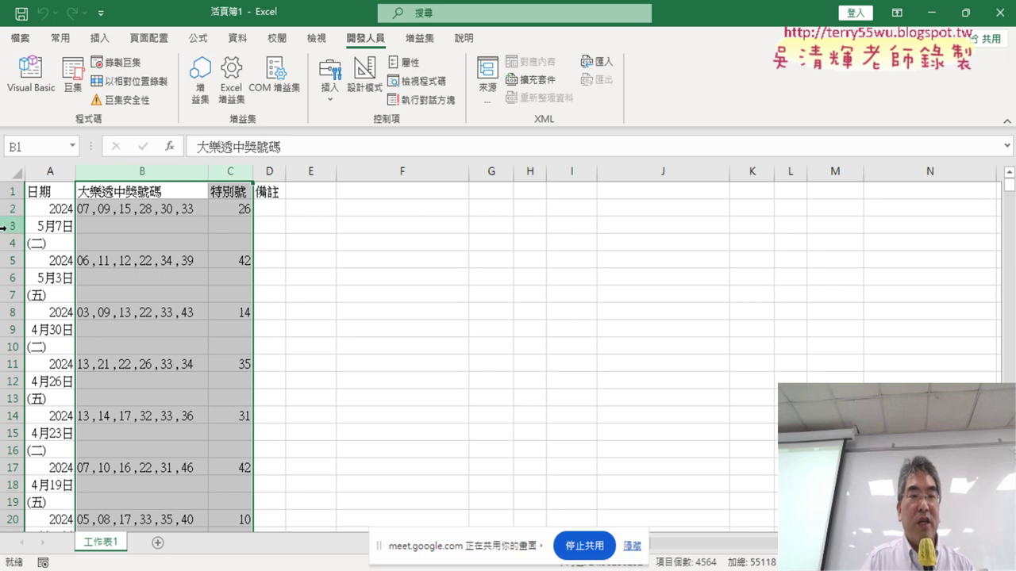
{"action": "left_click_drag", "start_coordinate": [3, 226], "coordinate": [3, 243]}
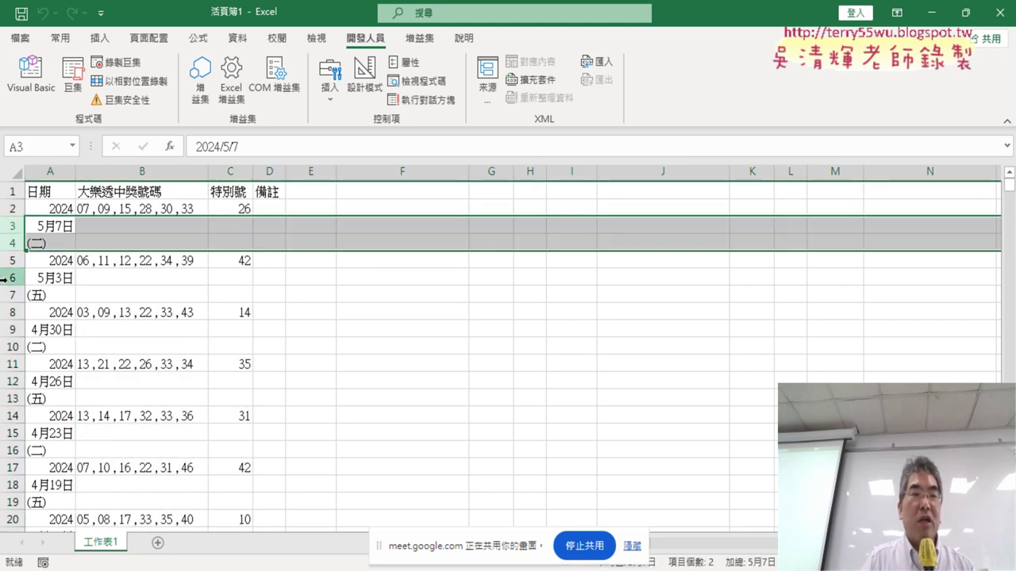
{"action": "left_click_drag", "start_coordinate": [3, 278], "coordinate": [3, 294]}
{"action": "left_click_drag", "start_coordinate": [12, 227], "coordinate": [11, 243]}
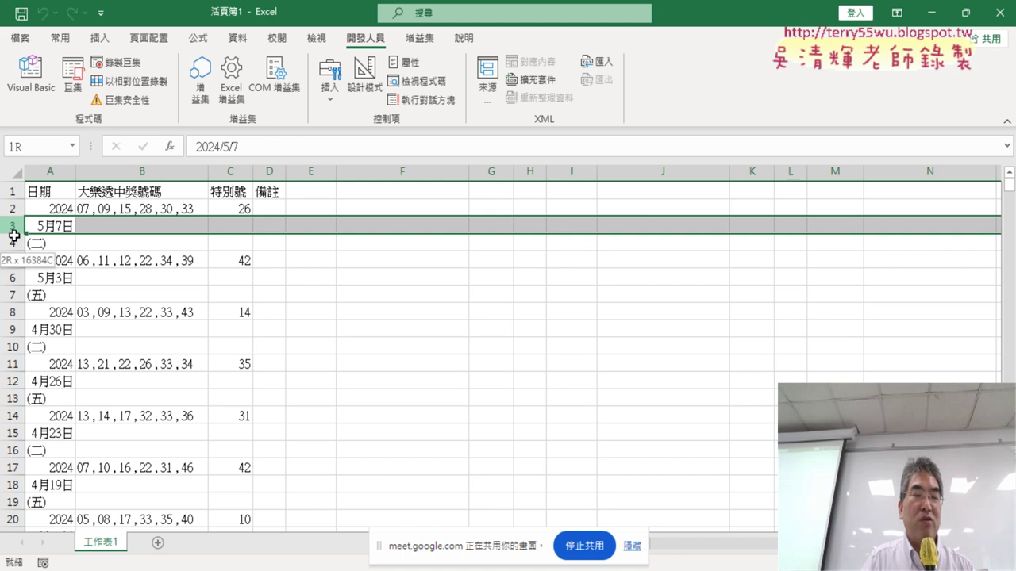
{"action": "right_click", "coordinate": [159, 228]}
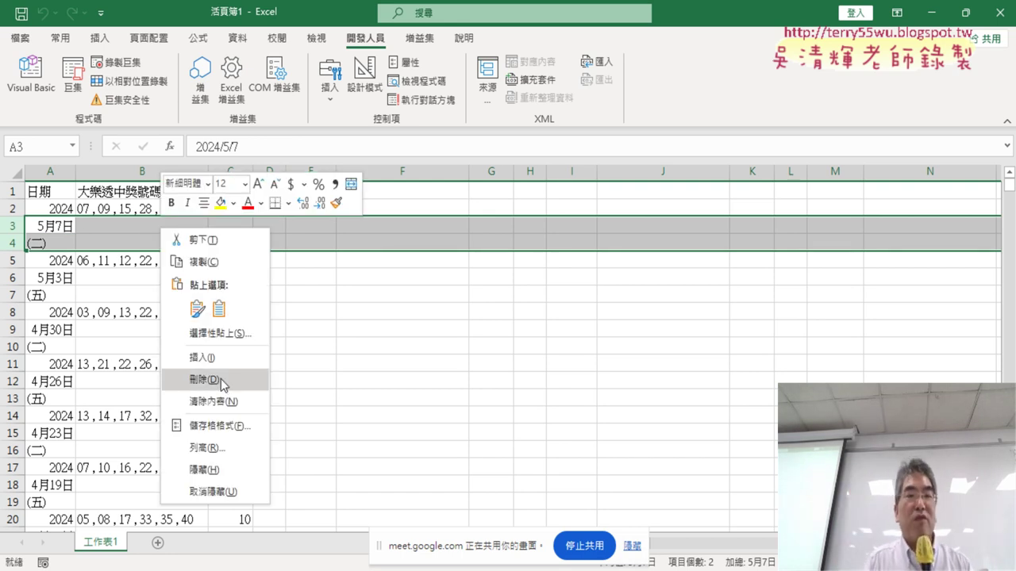
{"action": "left_click", "coordinate": [342, 379]}
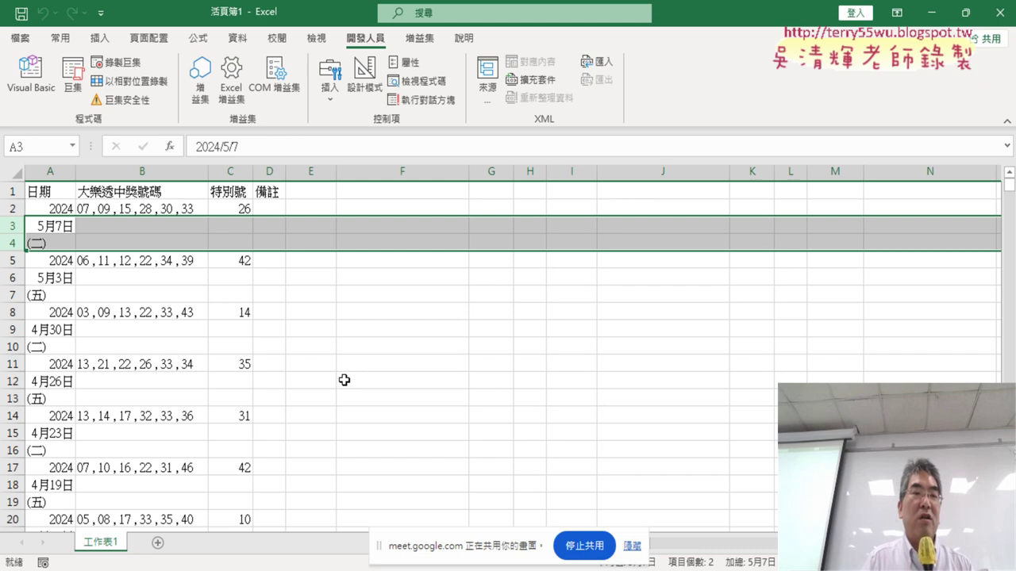
{"action": "left_click", "coordinate": [55, 192]}
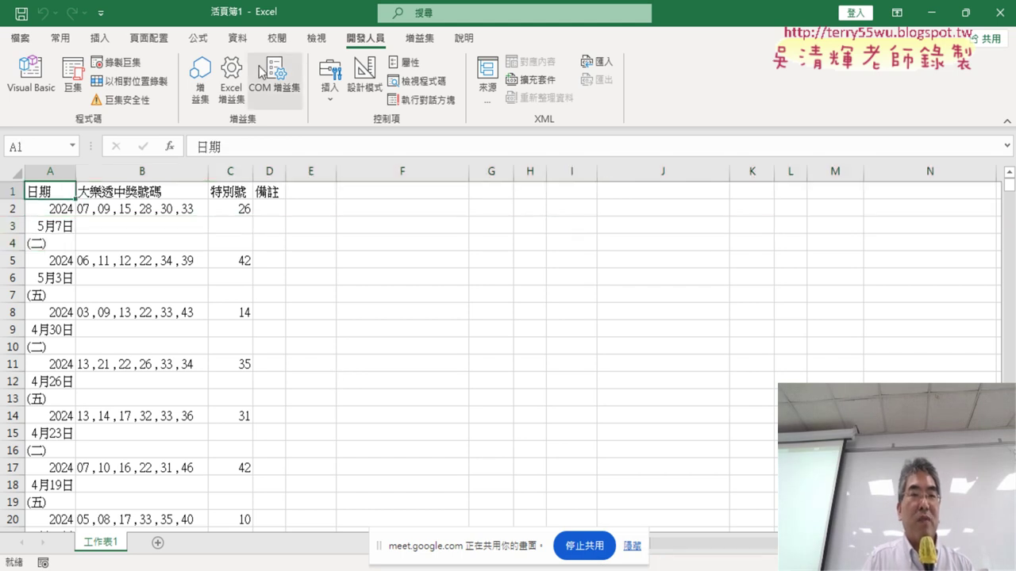
- Sort the sheet ascending with 資料 > Sort A to Z so 2004 draws come first
{"action": "left_click", "coordinate": [238, 39]}
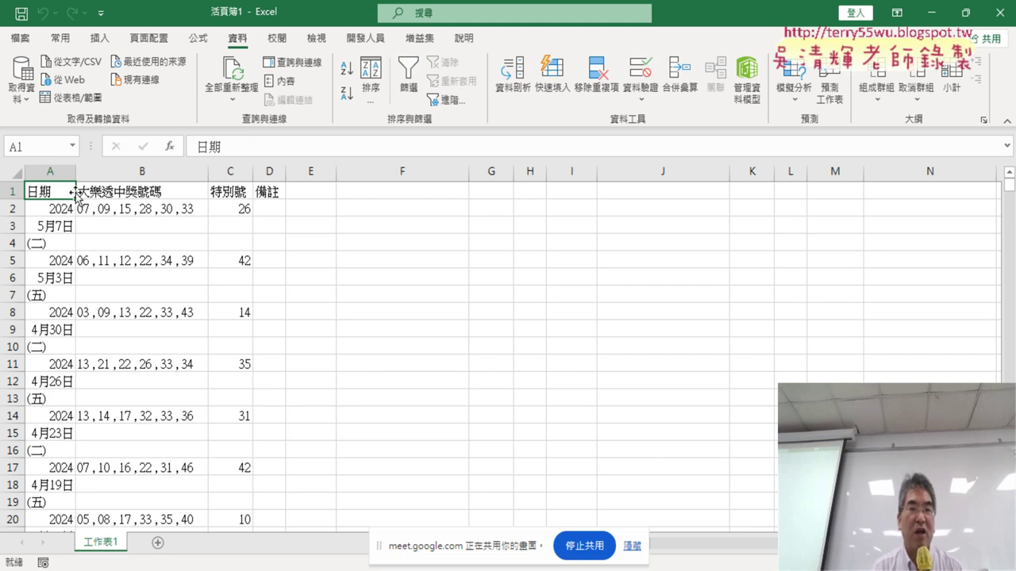
{"action": "left_click", "coordinate": [346, 71]}
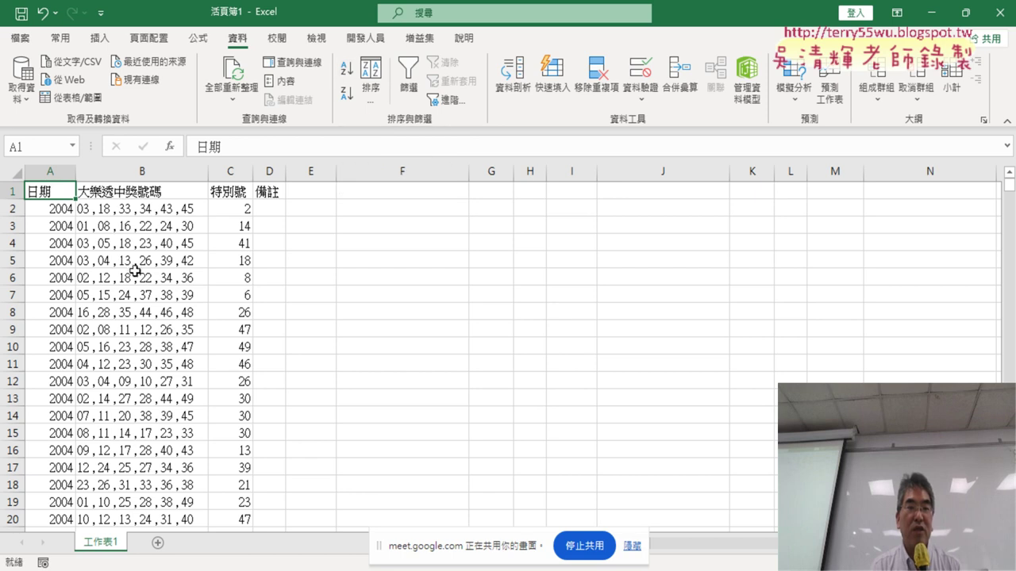
{"action": "left_click", "coordinate": [62, 173]}
{"action": "scroll", "coordinate": [70, 310], "scroll_direction": "down", "scroll_amount": 8}
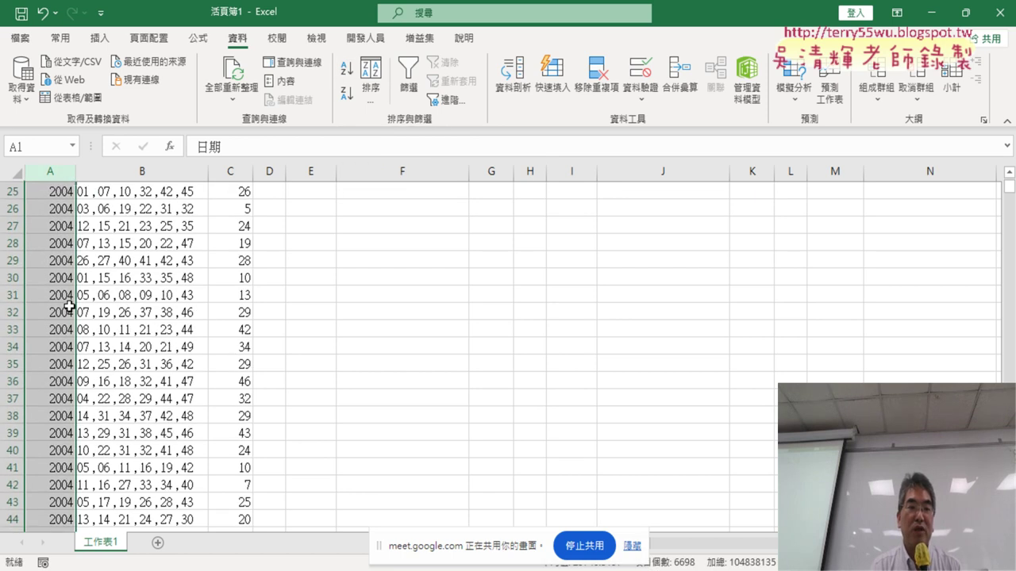
{"action": "scroll", "coordinate": [70, 310], "scroll_direction": "down", "scroll_amount": 7}
{"action": "scroll", "coordinate": [70, 309], "scroll_direction": "down", "scroll_amount": 7}
{"action": "scroll", "coordinate": [70, 308], "scroll_direction": "down", "scroll_amount": 7}
{"action": "scroll", "coordinate": [70, 307], "scroll_direction": "down", "scroll_amount": 8}
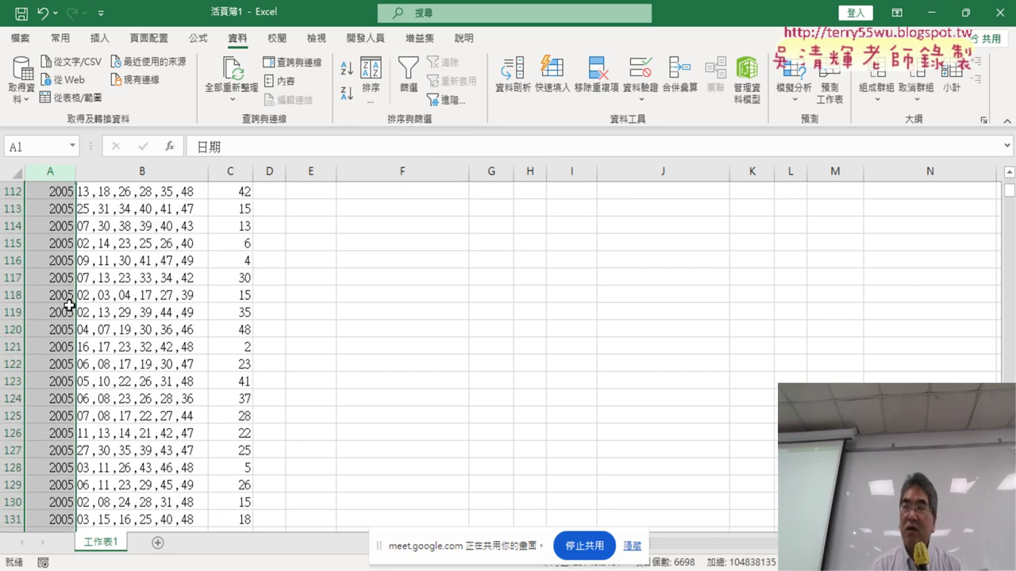
{"action": "scroll", "coordinate": [70, 306], "scroll_direction": "down", "scroll_amount": 9}
{"action": "scroll", "coordinate": [70, 307], "scroll_direction": "down", "scroll_amount": 8}
{"action": "scroll", "coordinate": [69, 306], "scroll_direction": "down", "scroll_amount": 6}
{"action": "scroll", "coordinate": [70, 307], "scroll_direction": "down", "scroll_amount": 7}
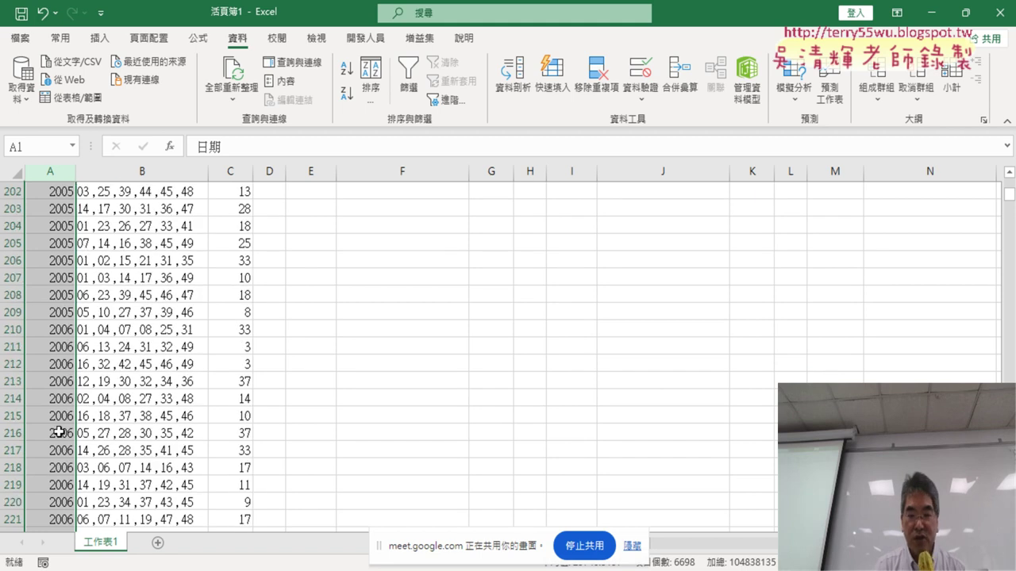
{"action": "scroll", "coordinate": [61, 421], "scroll_direction": "down", "scroll_amount": 8}
{"action": "left_click", "coordinate": [60, 415]}
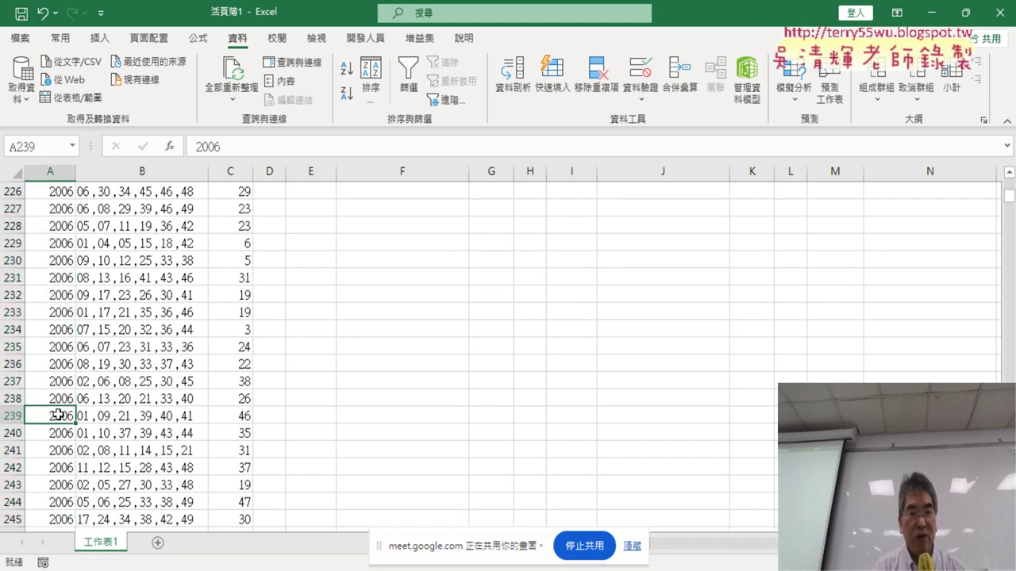
{"action": "left_click", "coordinate": [151, 192]}
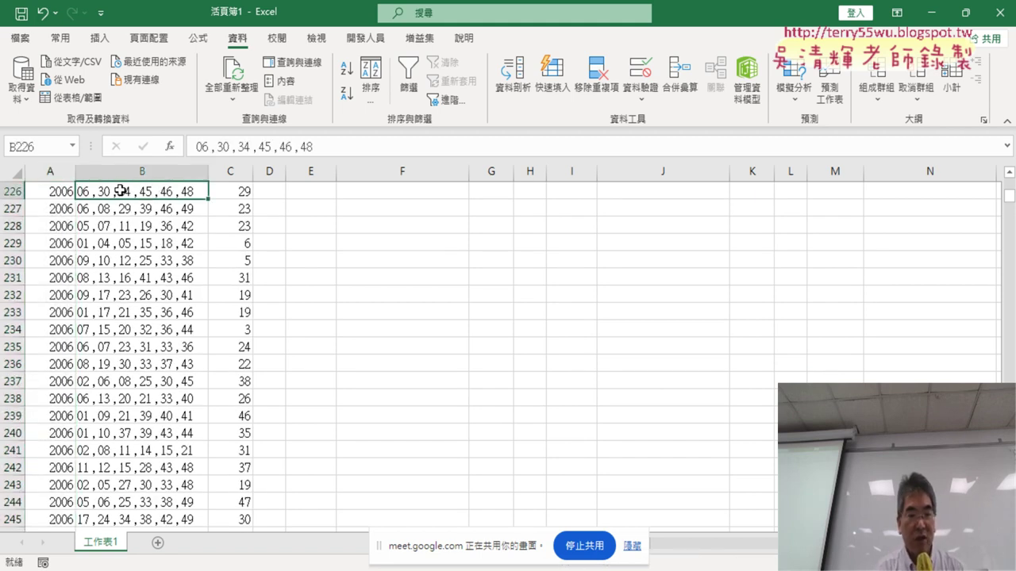
{"action": "key", "text": "ctrl+Down"}
{"action": "key", "text": "Down"}
{"action": "key", "text": "Down"}
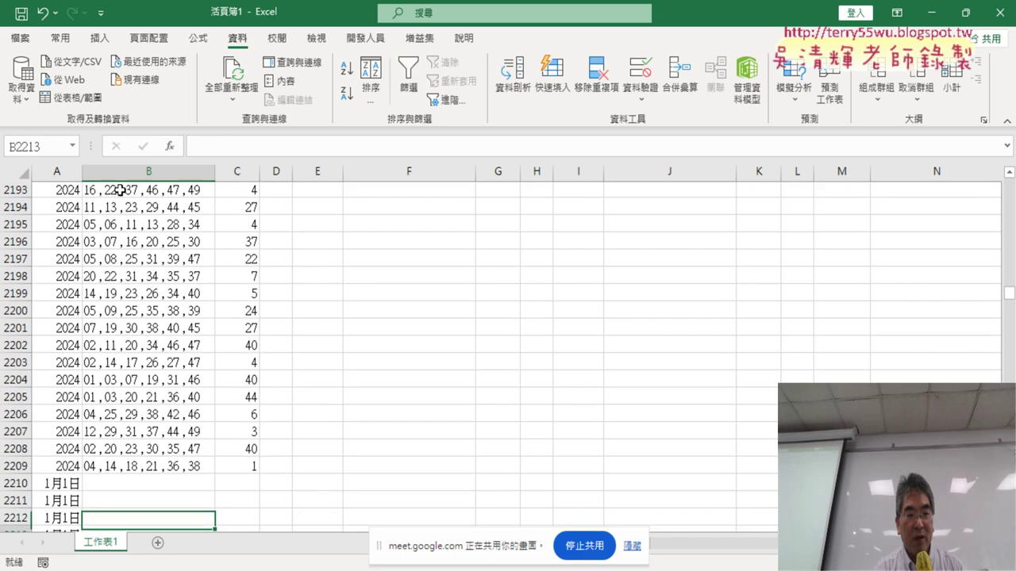
{"action": "key", "text": "Down"}
{"action": "key", "text": "Up"}
{"action": "key", "text": "Up"}
{"action": "key", "text": "Up"}
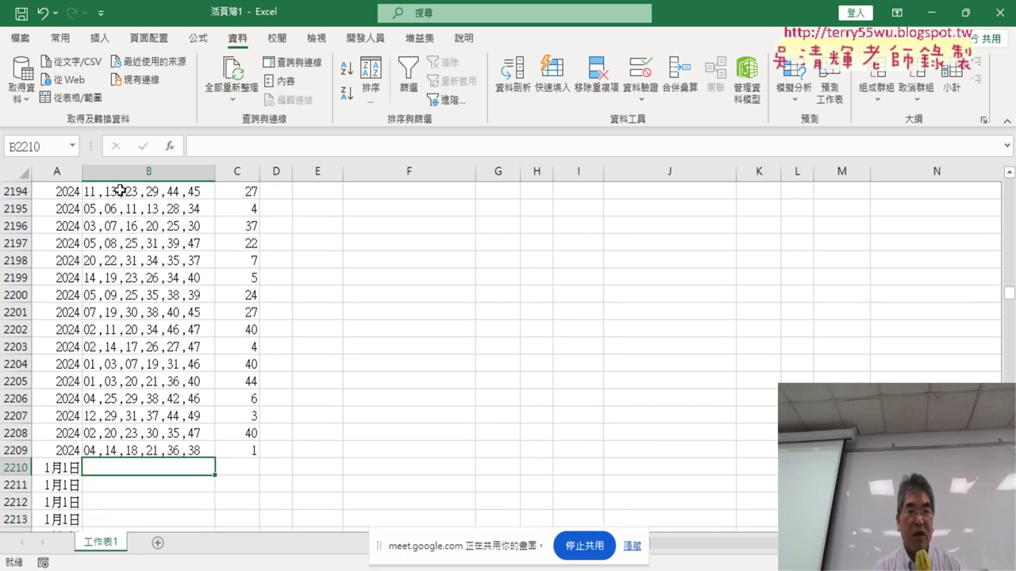
{"action": "key", "text": "Left"}
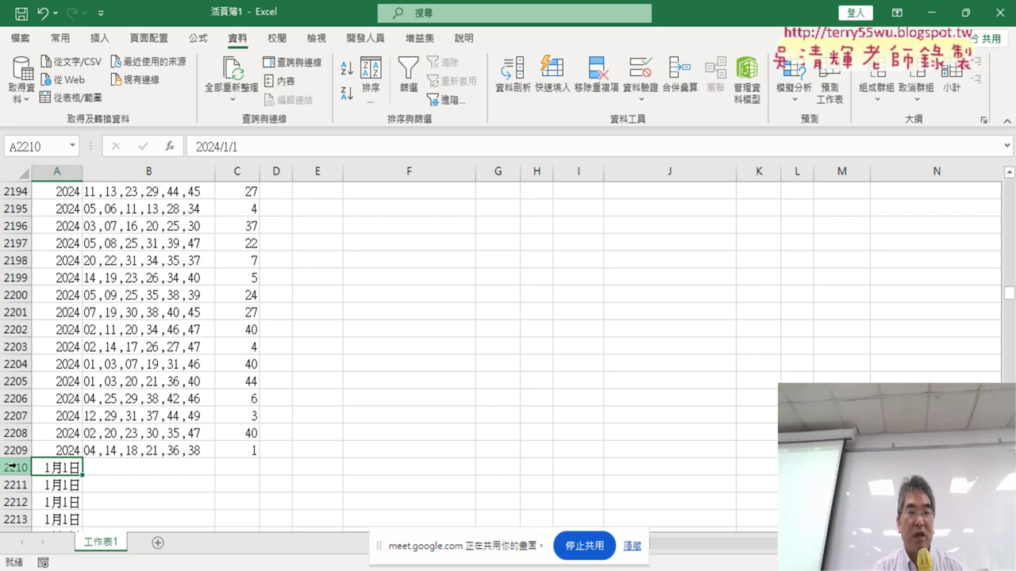
- Confirm the winning-number data ends at row 2209 with leftover rows below
{"action": "left_click", "coordinate": [17, 468]}
{"action": "scroll", "coordinate": [650, 361], "scroll_direction": "down", "scroll_amount": 8}
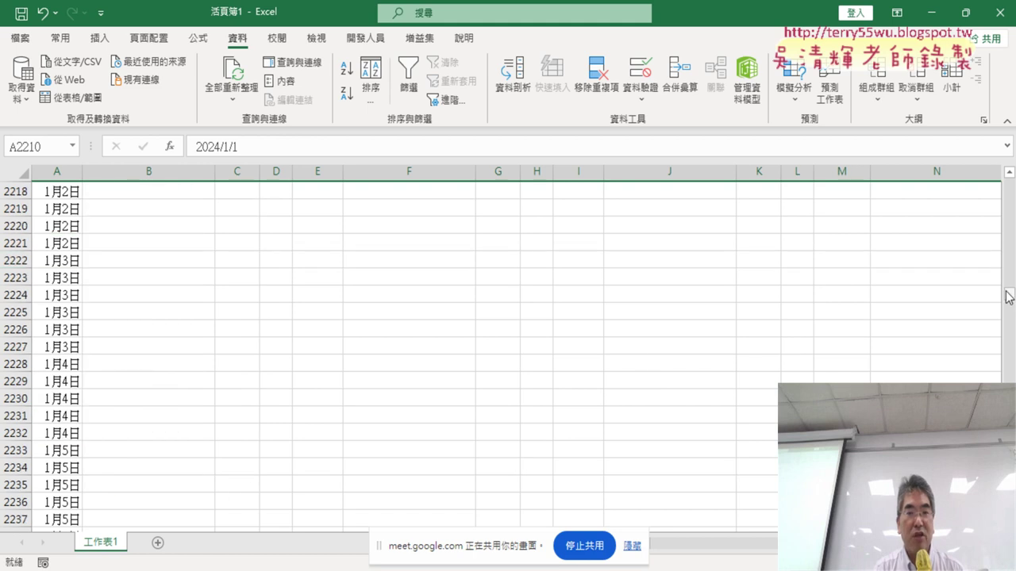
{"action": "left_click_drag", "start_coordinate": [1008, 296], "coordinate": [1008, 211]}
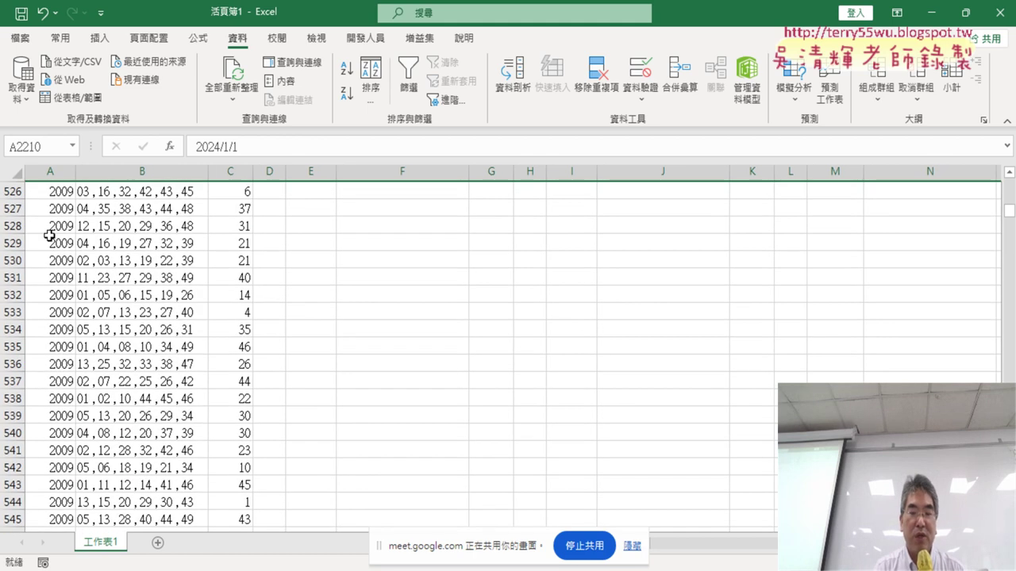
{"action": "left_click", "coordinate": [141, 194]}
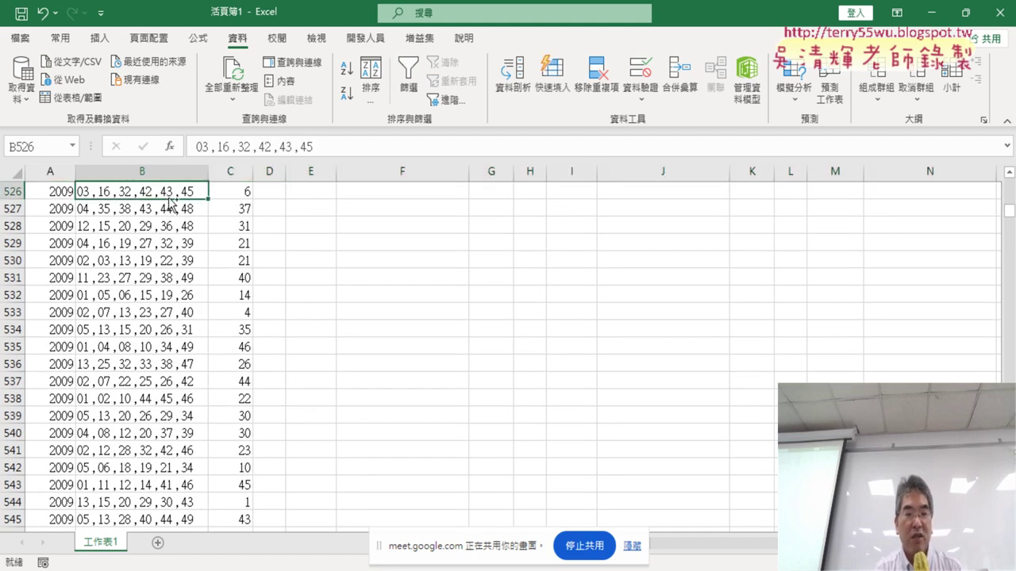
{"action": "key", "text": "ctrl+Down"}
{"action": "key", "text": "Down"}
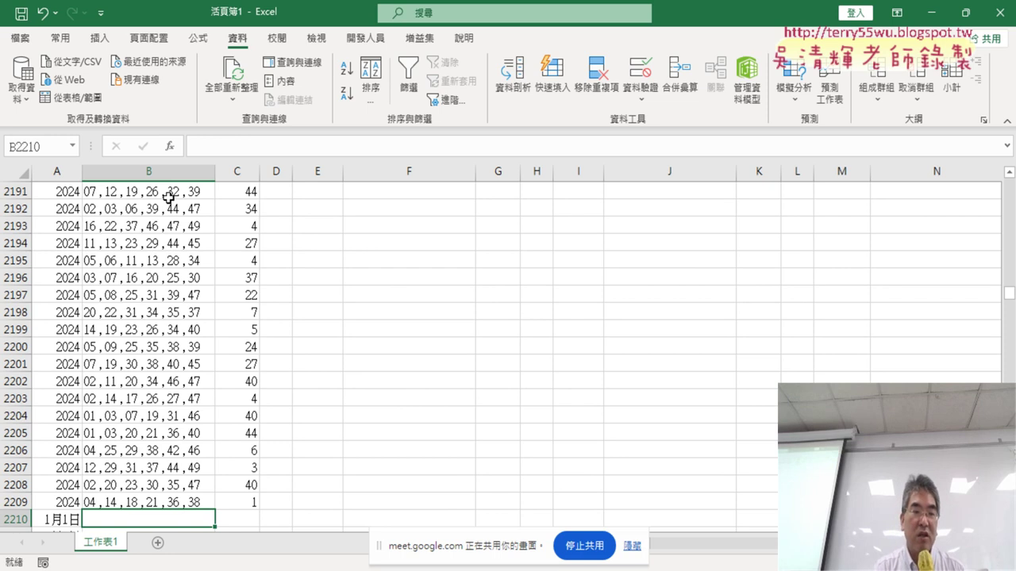
{"action": "key", "text": "Down"}
{"action": "key", "text": "Down"}
{"action": "key", "text": "Down"}
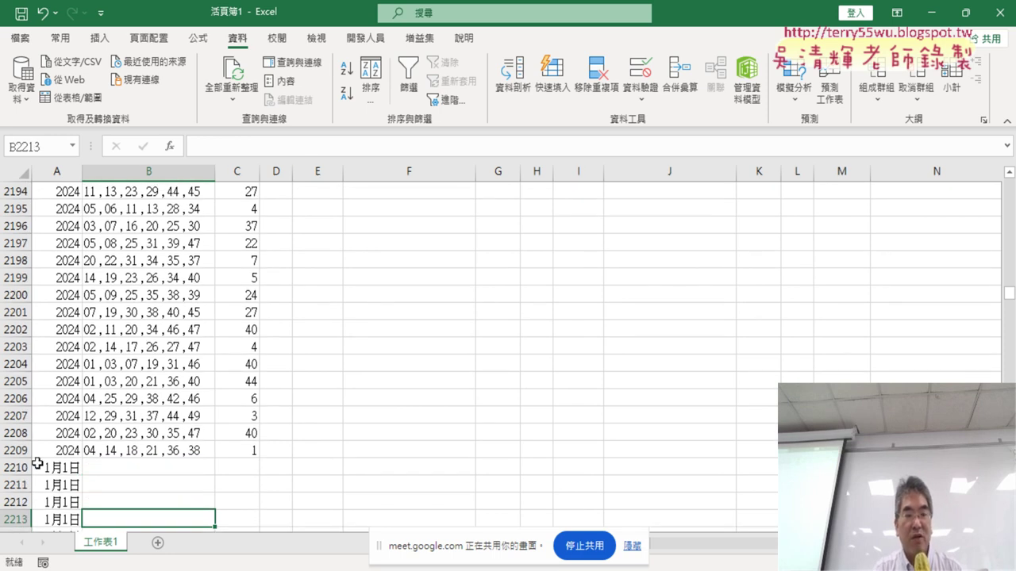
- Delete rows 2210 through 6698
{"action": "left_click", "coordinate": [15, 467]}
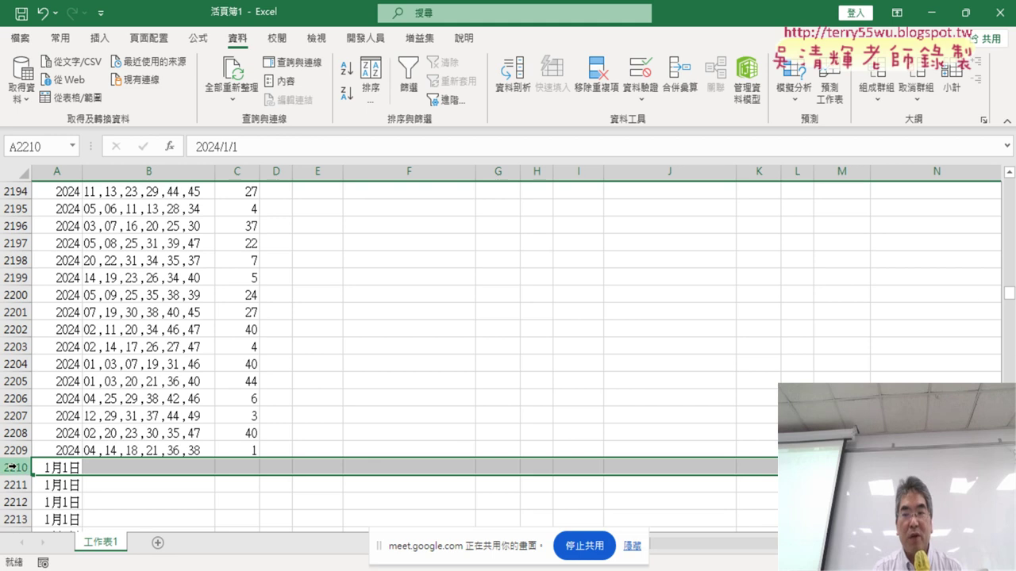
{"action": "left_click_drag", "start_coordinate": [1007, 294], "coordinate": [1007, 524]}
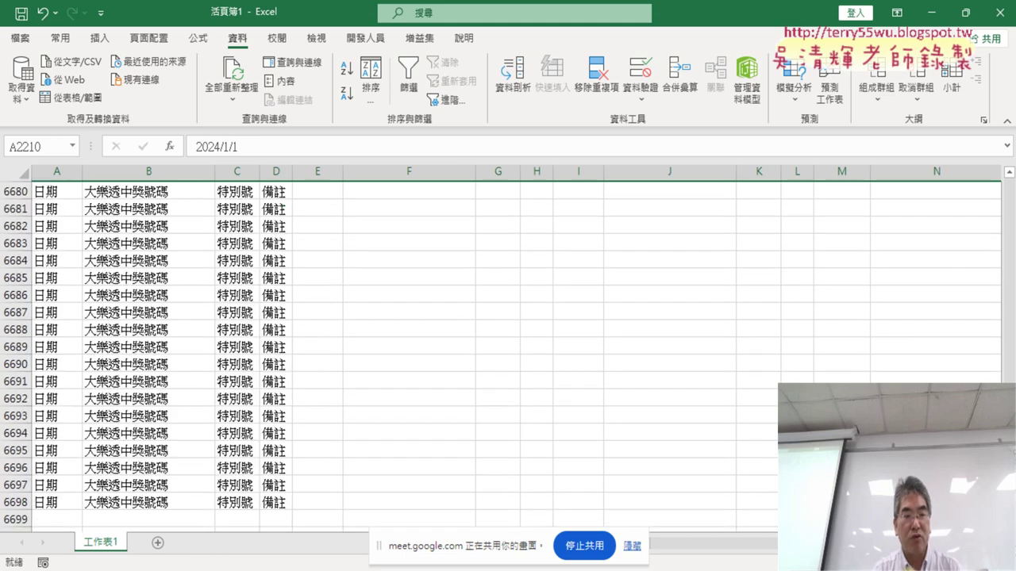
{"action": "left_click", "coordinate": [18, 503], "text": "shift"}
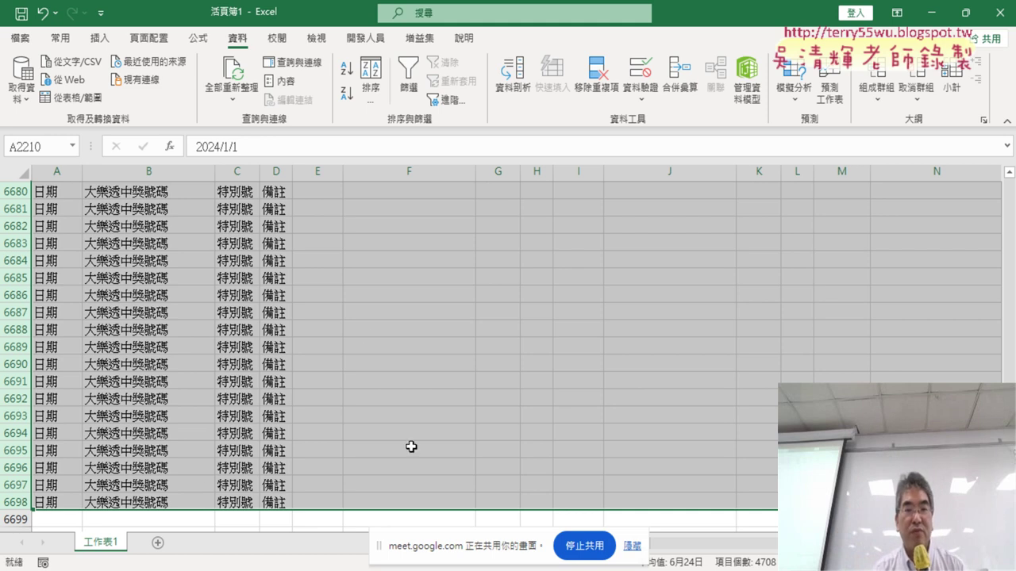
{"action": "right_click", "coordinate": [367, 333]}
{"action": "left_click", "coordinate": [377, 187]}
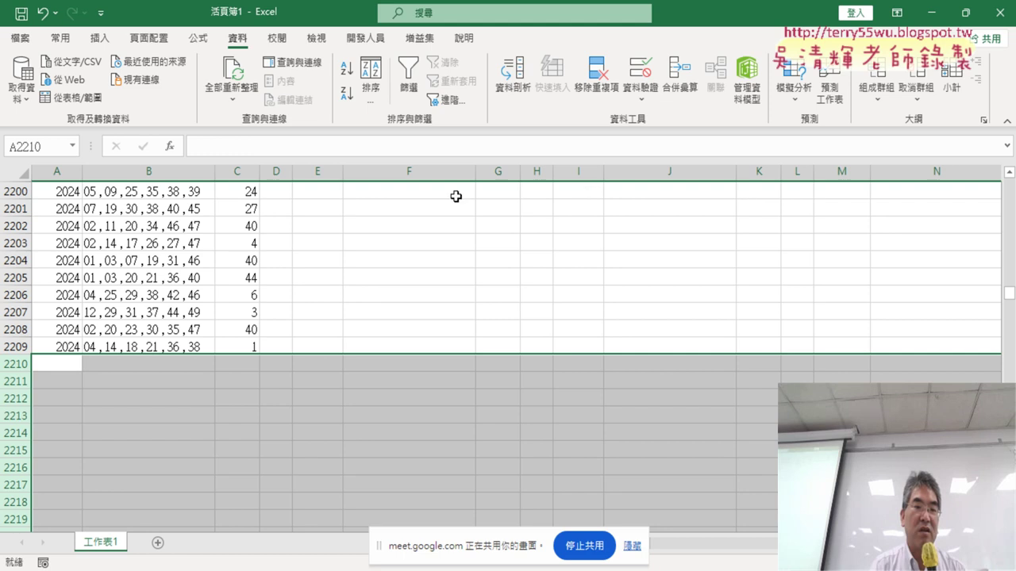
- Return to the top of the data at cell B2
{"action": "left_click", "coordinate": [157, 348]}
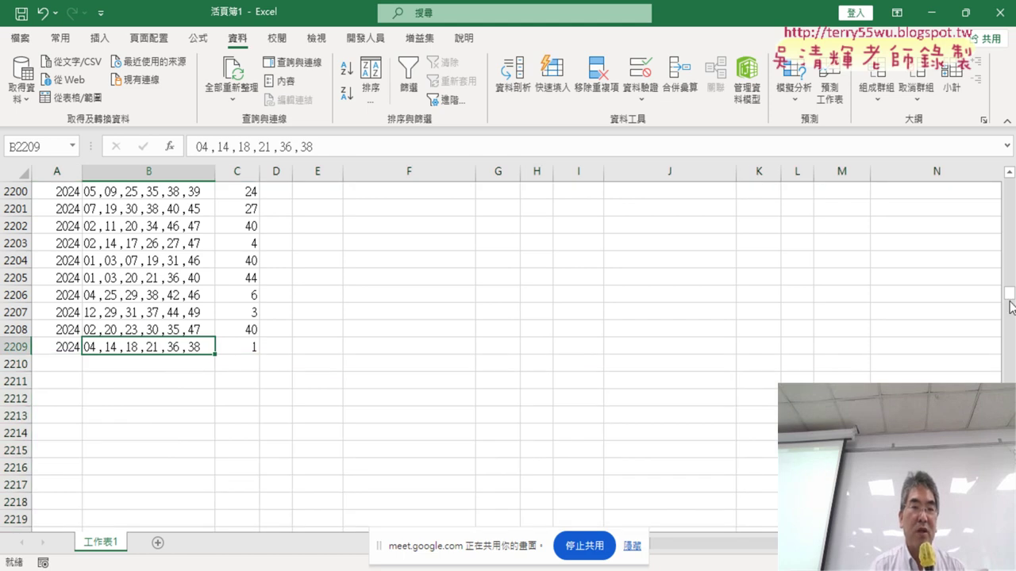
{"action": "left_click_drag", "start_coordinate": [1009, 300], "coordinate": [1010, 165]}
{"action": "left_click", "coordinate": [148, 208]}
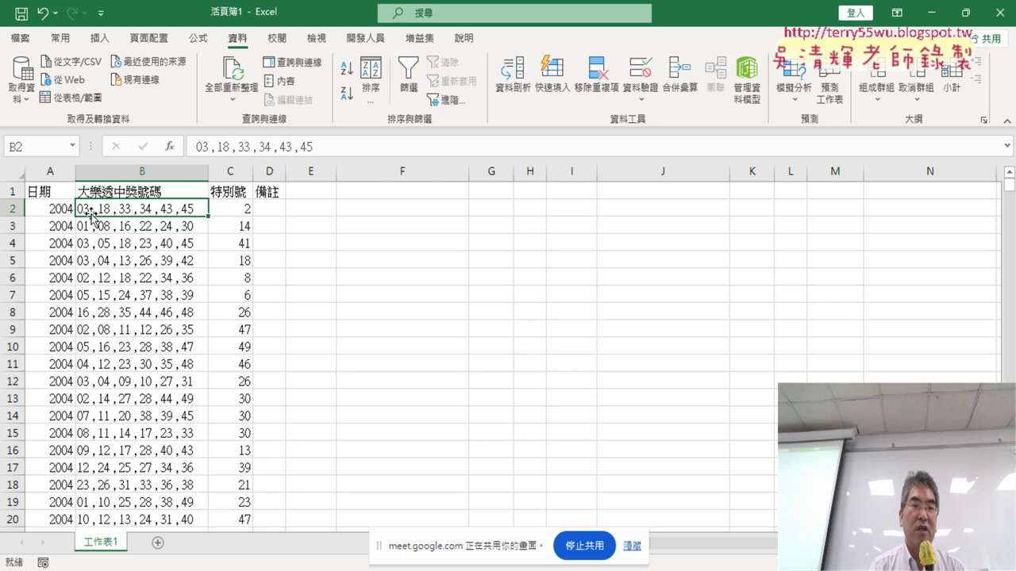
- Fill the headings 1 to 6 across D1:I1
{"action": "left_click", "coordinate": [272, 193]}
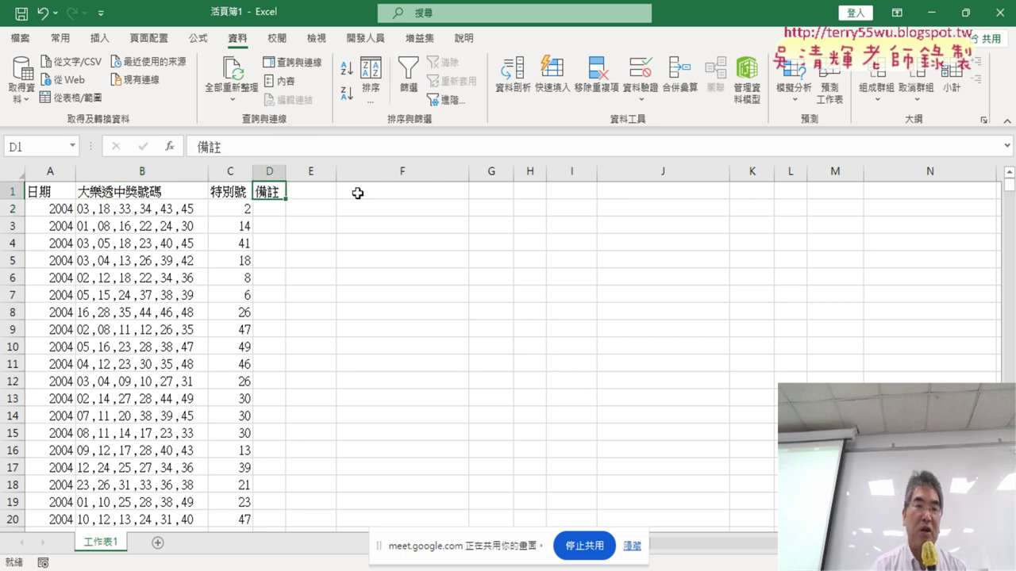
{"action": "type", "text": "1"}
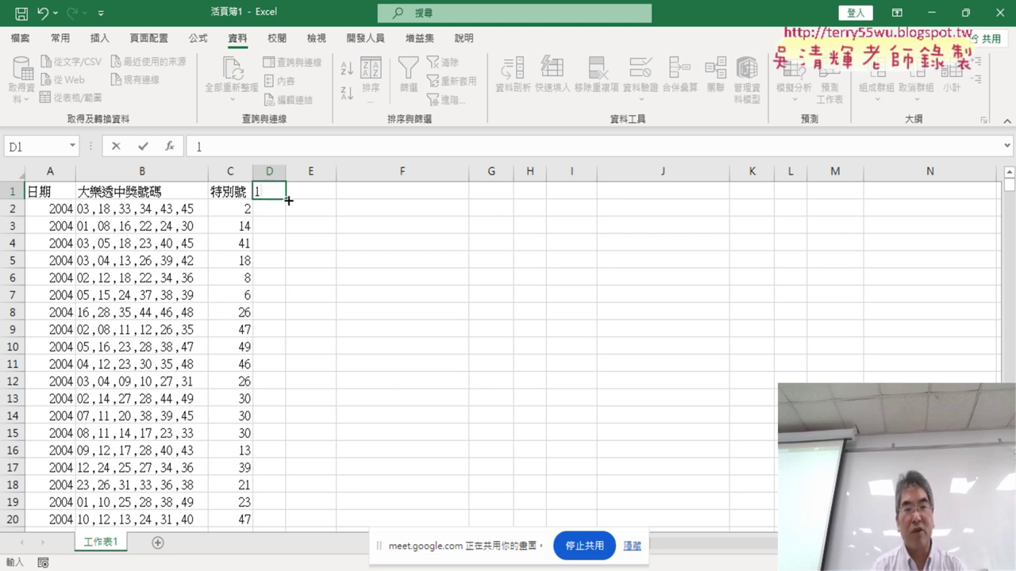
{"action": "left_click_drag", "start_coordinate": [289, 200], "coordinate": [584, 192]}
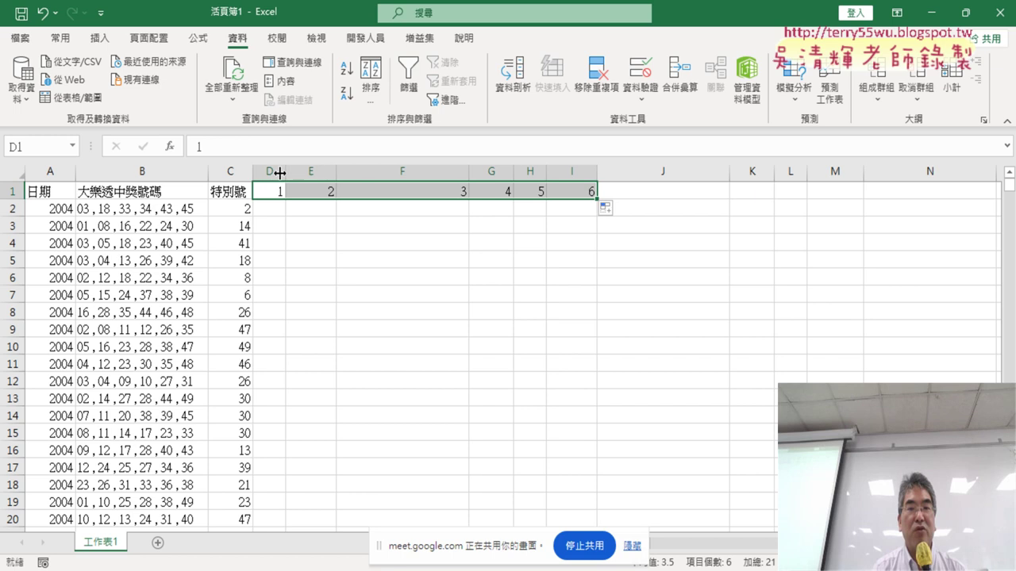
- Make columns D through I the same narrow width
{"action": "left_click_drag", "start_coordinate": [273, 171], "coordinate": [582, 172]}
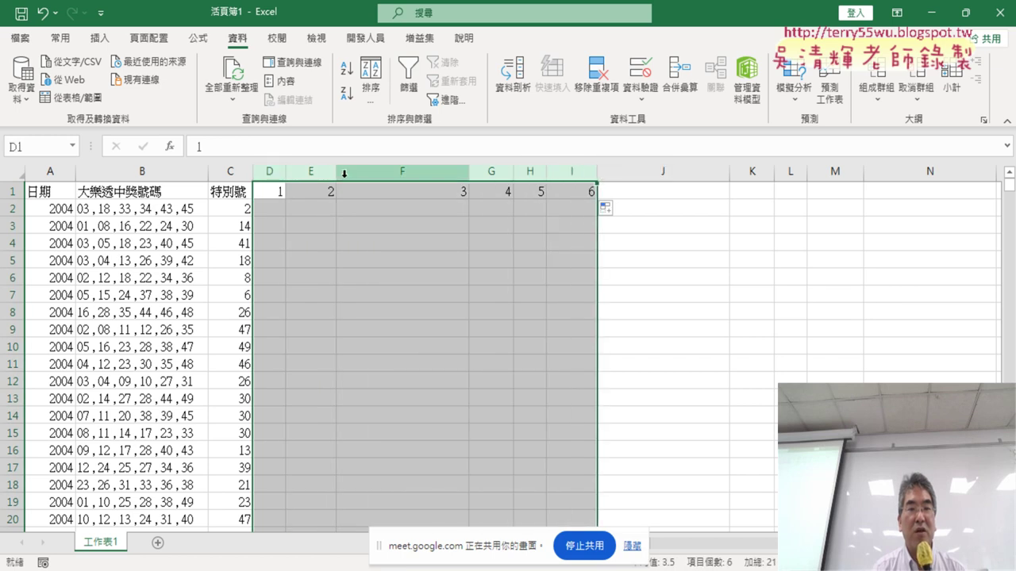
{"action": "left_click_drag", "start_coordinate": [336, 171], "coordinate": [321, 178]}
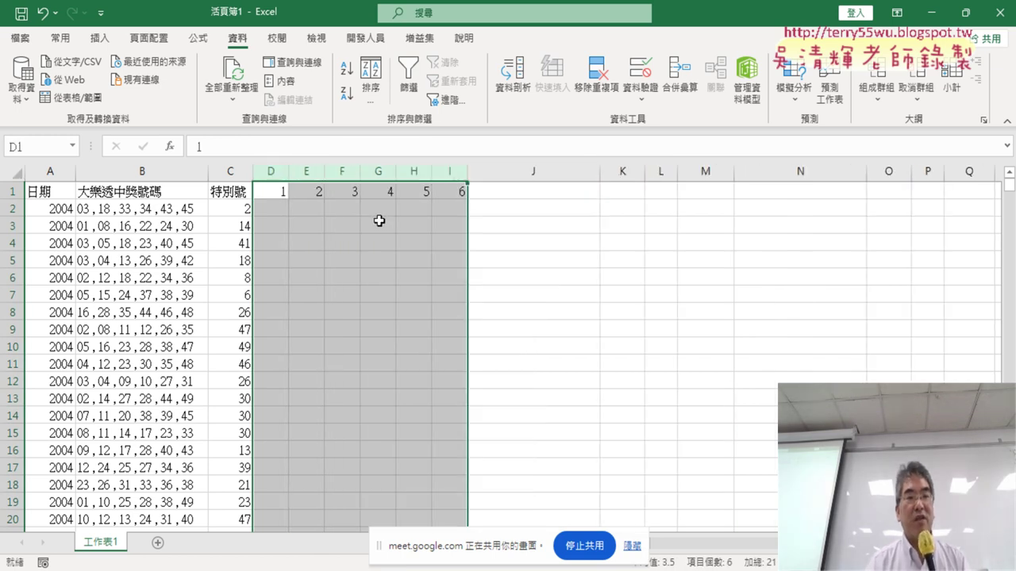
{"action": "left_click", "coordinate": [124, 210]}
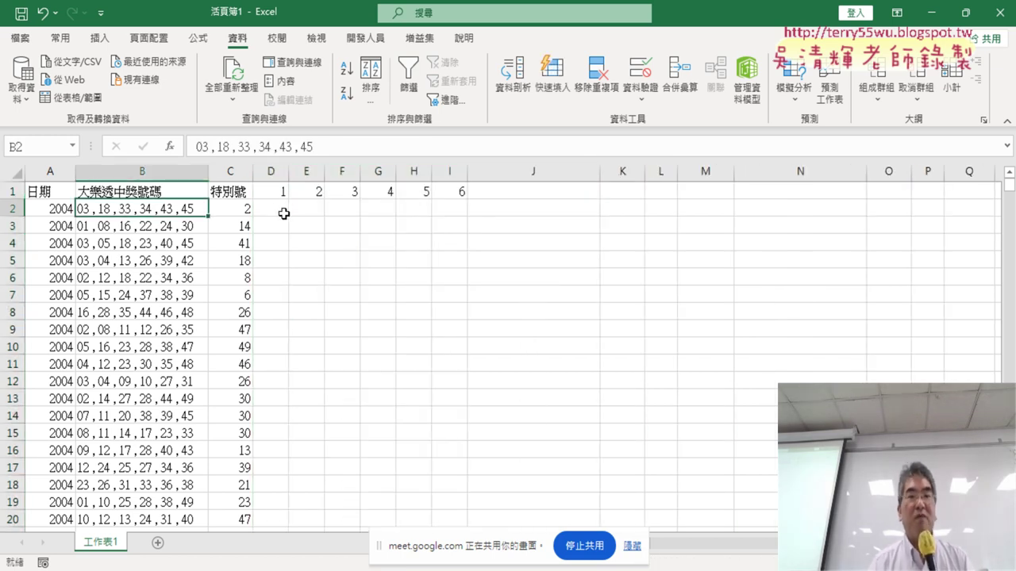
{"action": "left_click_drag", "start_coordinate": [274, 208], "coordinate": [466, 208]}
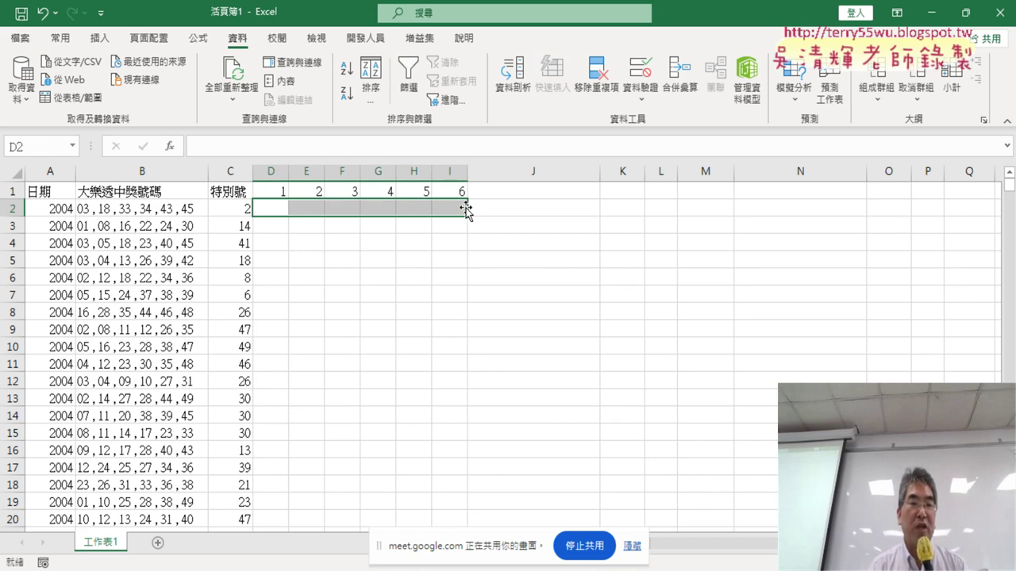
- Inspect cell B2 to confirm its six numbers are comma-separated
{"action": "double_click", "coordinate": [117, 208]}
{"action": "left_click_drag", "start_coordinate": [90, 209], "coordinate": [77, 209]}
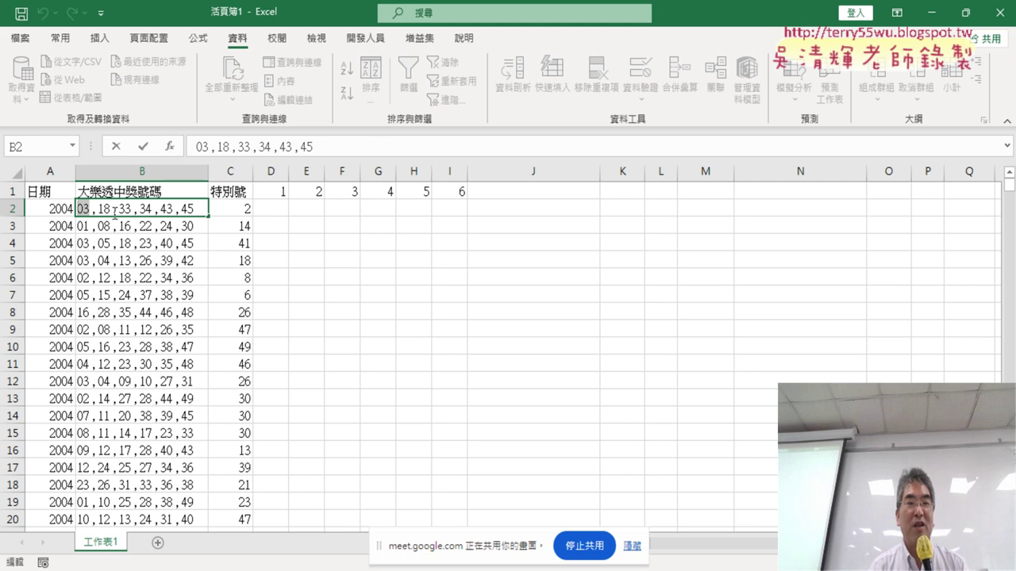
{"action": "left_click", "coordinate": [107, 209]}
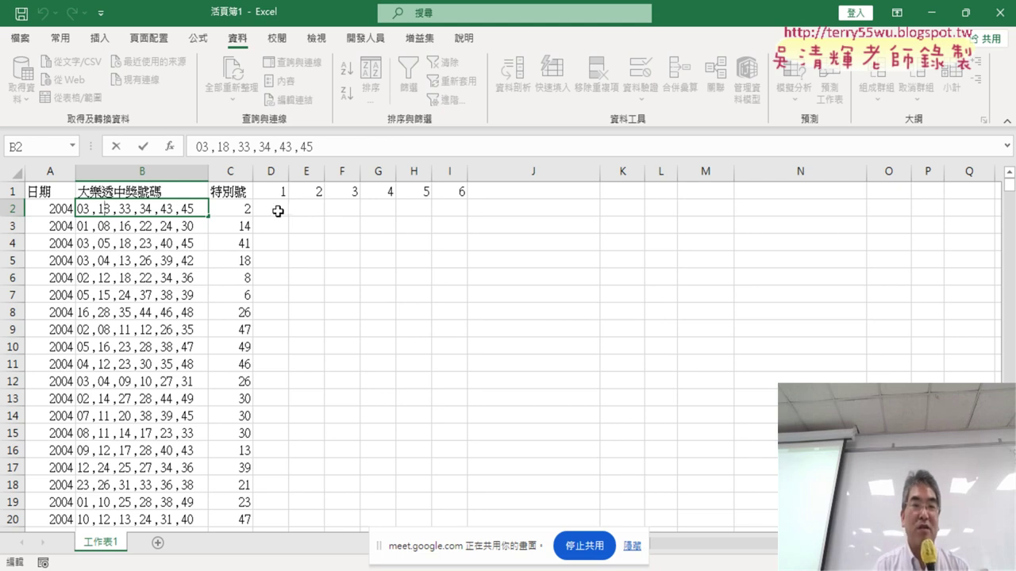
{"action": "left_click", "coordinate": [152, 244]}
{"action": "left_click", "coordinate": [117, 212]}
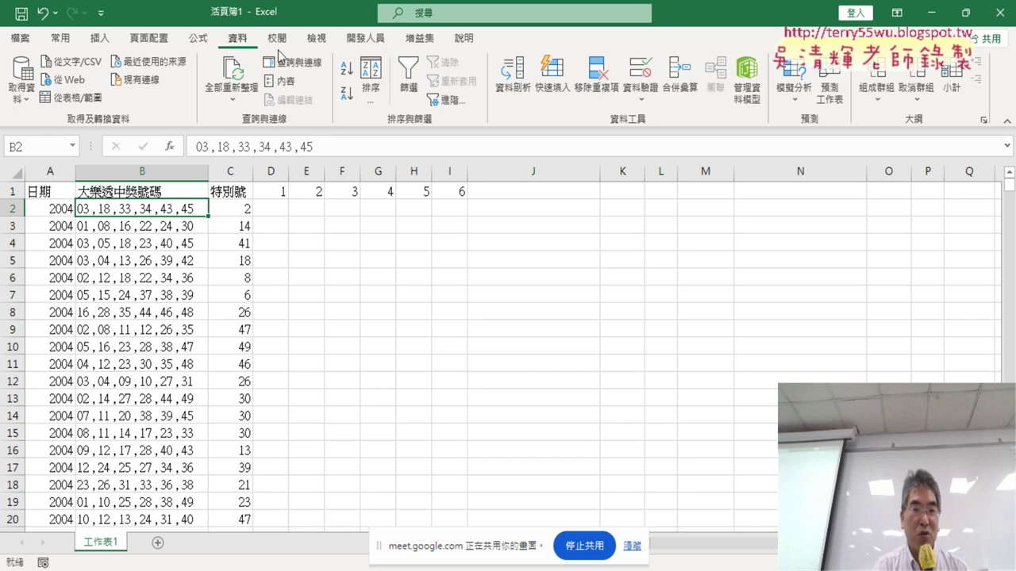
- Select the winning numbers B2:B2209 with Ctrl+Shift+Down
{"action": "left_click", "coordinate": [514, 86]}
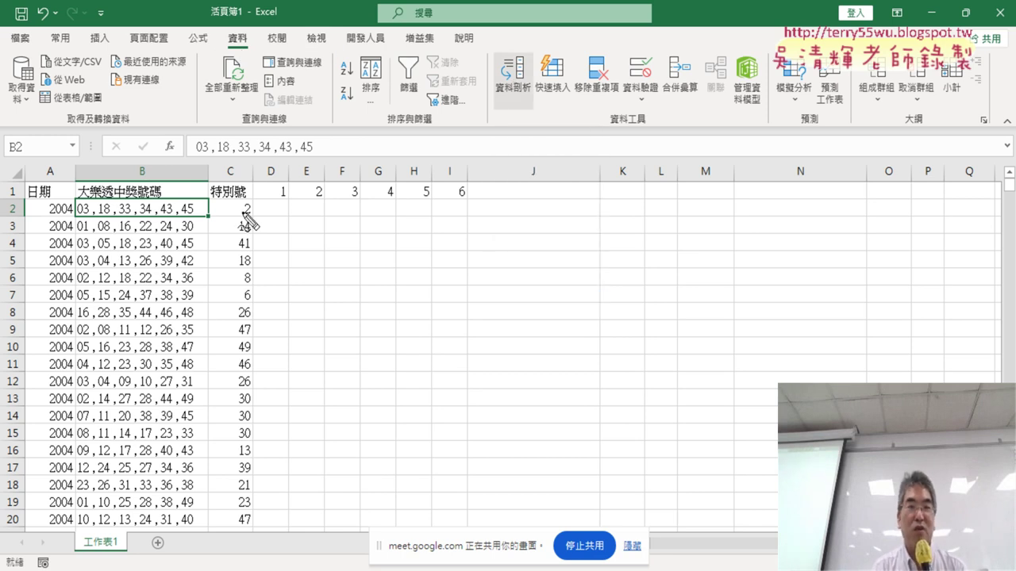
{"action": "mouse_move", "coordinate": [532, 122]}
{"action": "left_mouse_down"}
{"action": "mouse_move", "coordinate": [536, 48]}
{"action": "mouse_move", "coordinate": [528, 119]}
{"action": "left_mouse_up"}
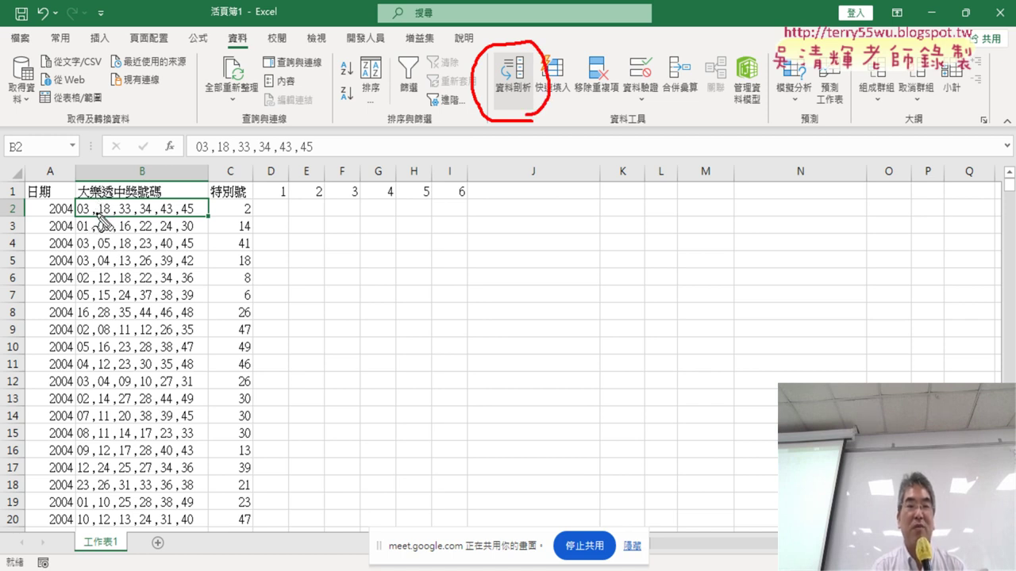
{"action": "mouse_move", "coordinate": [153, 190]}
{"action": "left_mouse_down"}
{"action": "mouse_move", "coordinate": [457, 72]}
{"action": "mouse_move", "coordinate": [445, 83]}
{"action": "left_mouse_up"}
{"action": "mouse_move", "coordinate": [508, 121]}
{"action": "left_mouse_down"}
{"action": "mouse_move", "coordinate": [417, 178]}
{"action": "mouse_move", "coordinate": [435, 174]}
{"action": "left_mouse_up"}
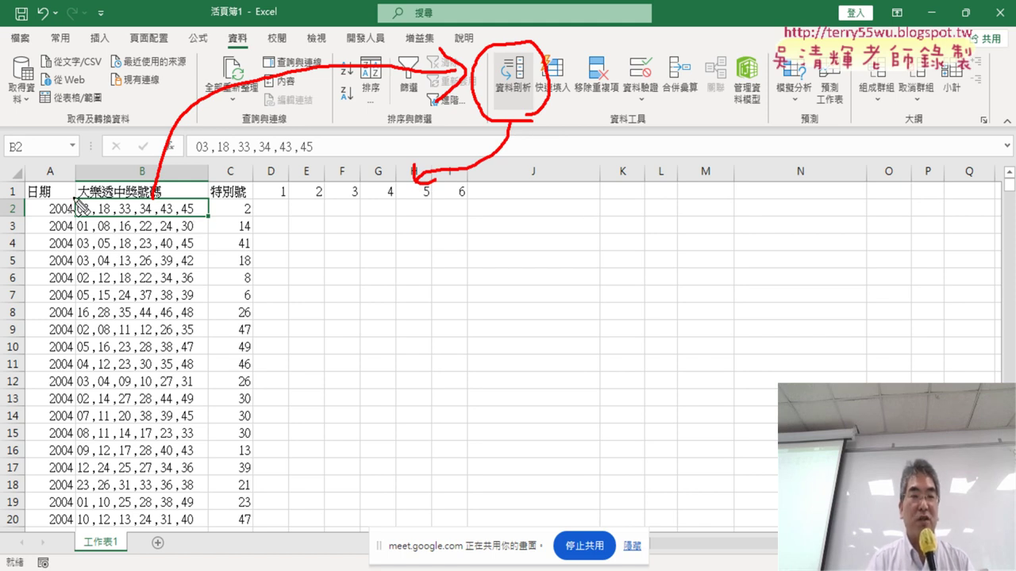
{"action": "mouse_move", "coordinate": [74, 198]}
{"action": "left_mouse_down"}
{"action": "mouse_move", "coordinate": [75, 216]}
{"action": "mouse_move", "coordinate": [198, 200]}
{"action": "mouse_move", "coordinate": [204, 221]}
{"action": "mouse_move", "coordinate": [79, 225]}
{"action": "left_mouse_up"}
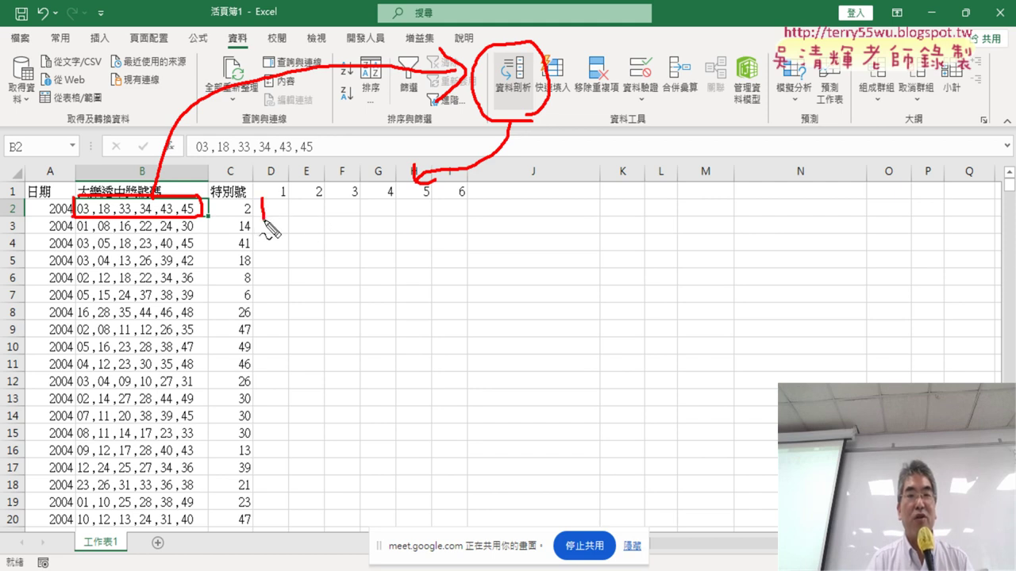
{"action": "mouse_move", "coordinate": [261, 216]}
{"action": "left_mouse_down"}
{"action": "mouse_move", "coordinate": [413, 196]}
{"action": "mouse_move", "coordinate": [465, 218]}
{"action": "mouse_move", "coordinate": [262, 216]}
{"action": "left_mouse_up"}
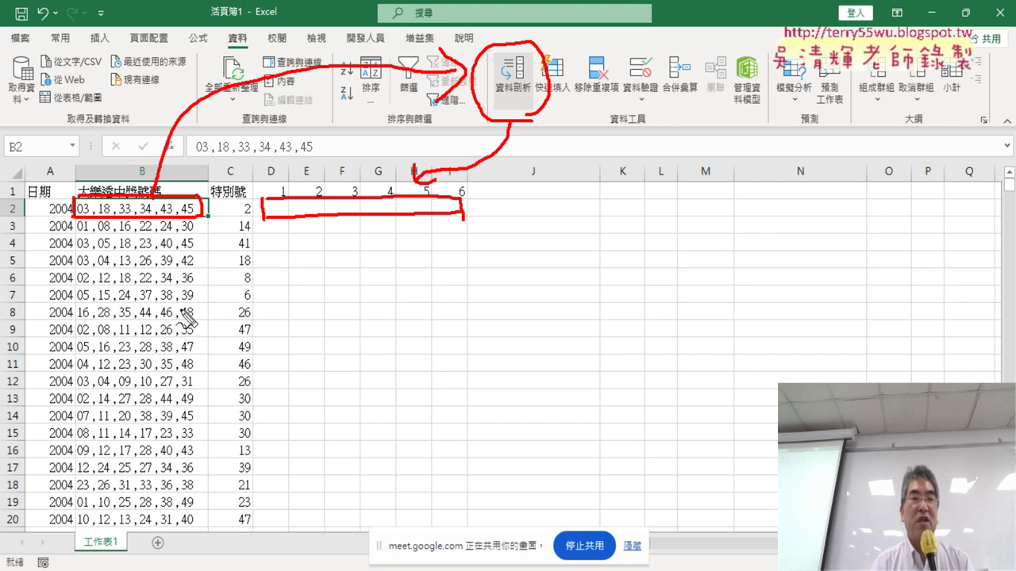
{"action": "key", "text": "Escape"}
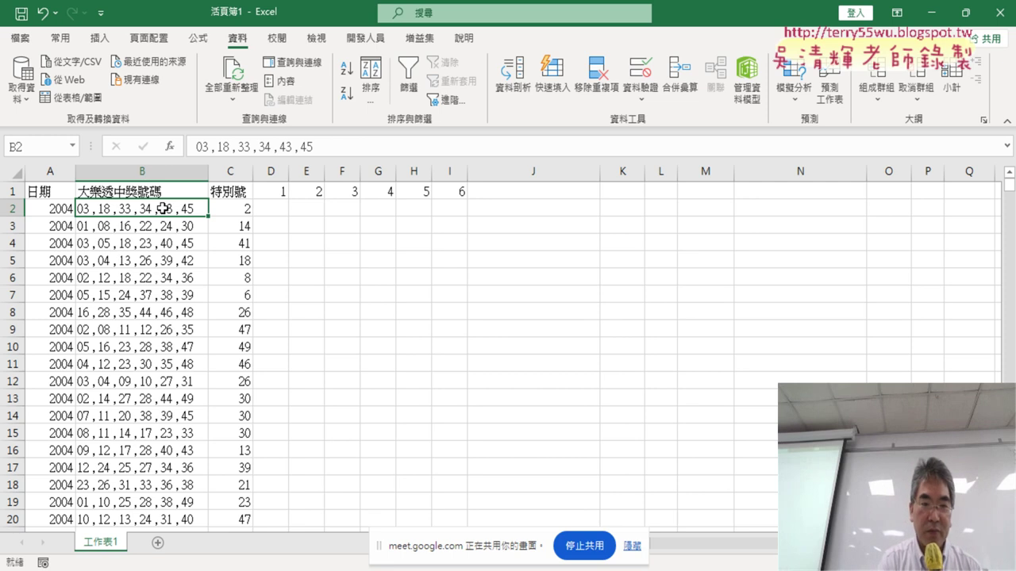
{"action": "key", "text": "ctrl+shift+Down"}
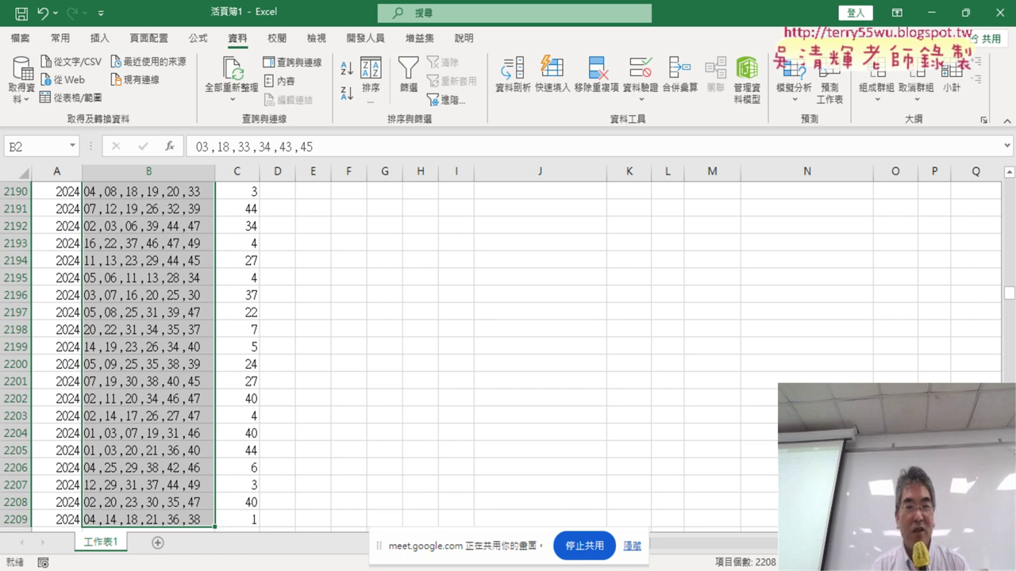
{"action": "left_click_drag", "start_coordinate": [1012, 303], "coordinate": [1010, 187]}
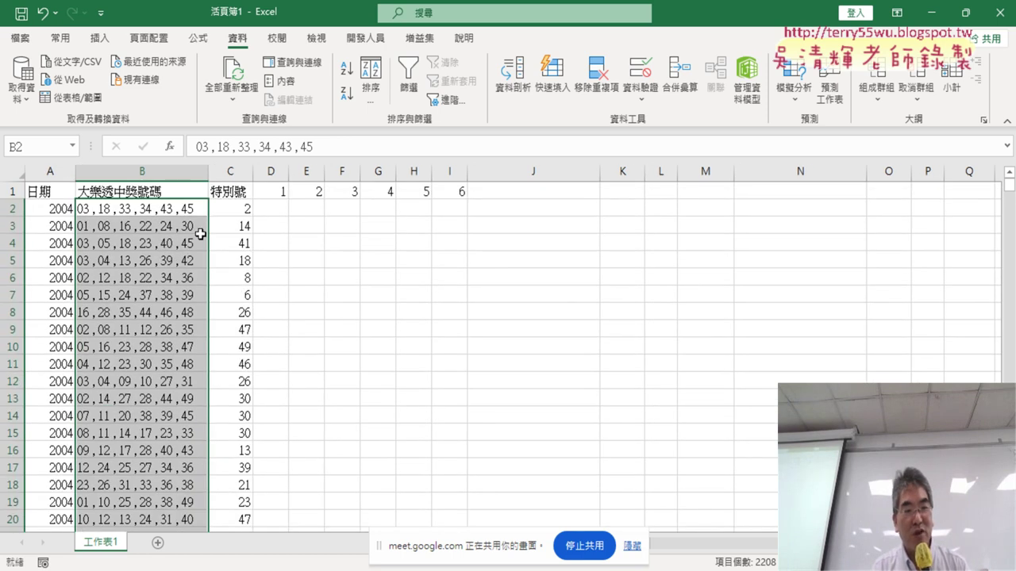
{"action": "mouse_move", "coordinate": [176, 212]}
{"action": "left_mouse_down"}
{"action": "mouse_move", "coordinate": [191, 531]}
{"action": "mouse_move", "coordinate": [194, 81]}
{"action": "mouse_move", "coordinate": [744, 528]}
{"action": "left_mouse_up"}
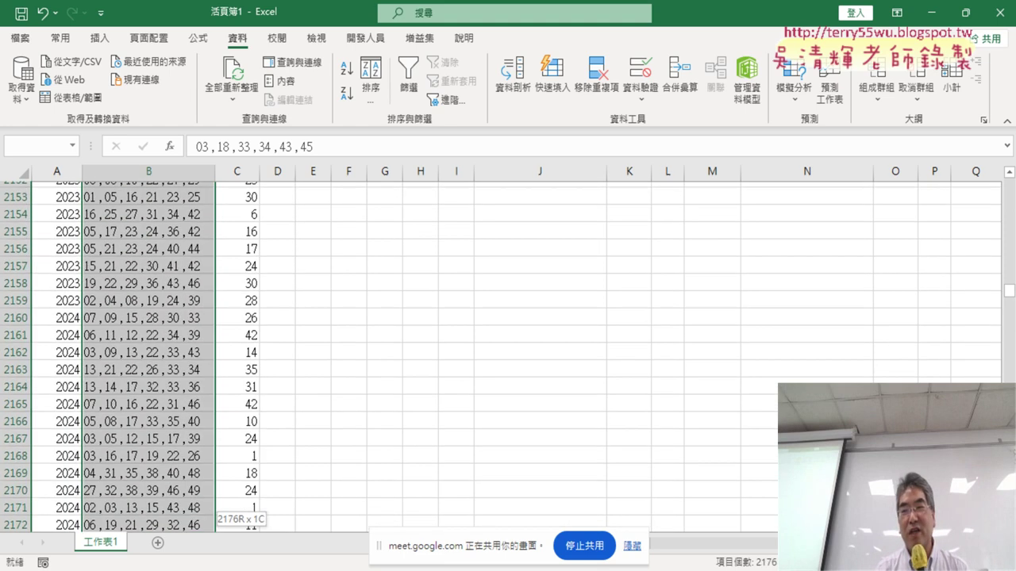
{"action": "left_click_drag", "start_coordinate": [1008, 294], "coordinate": [1007, 184]}
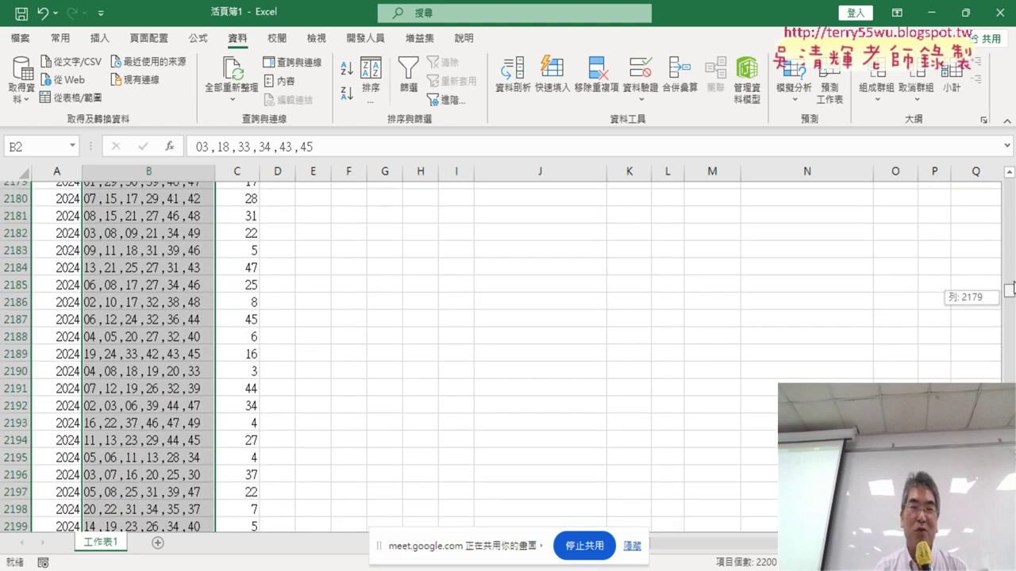
{"action": "left_click", "coordinate": [151, 212]}
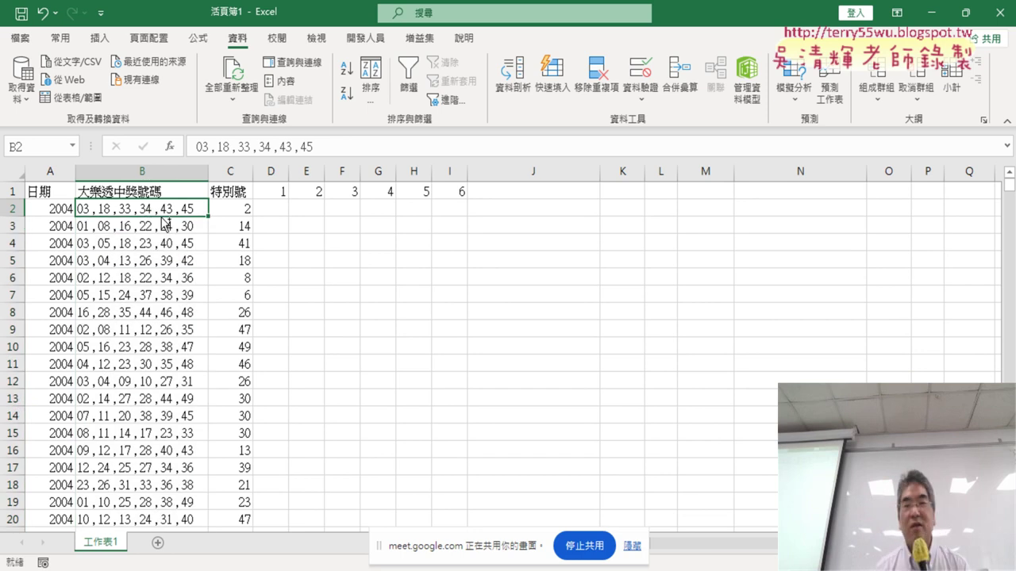
{"action": "key", "text": "ctrl+shift+Down"}
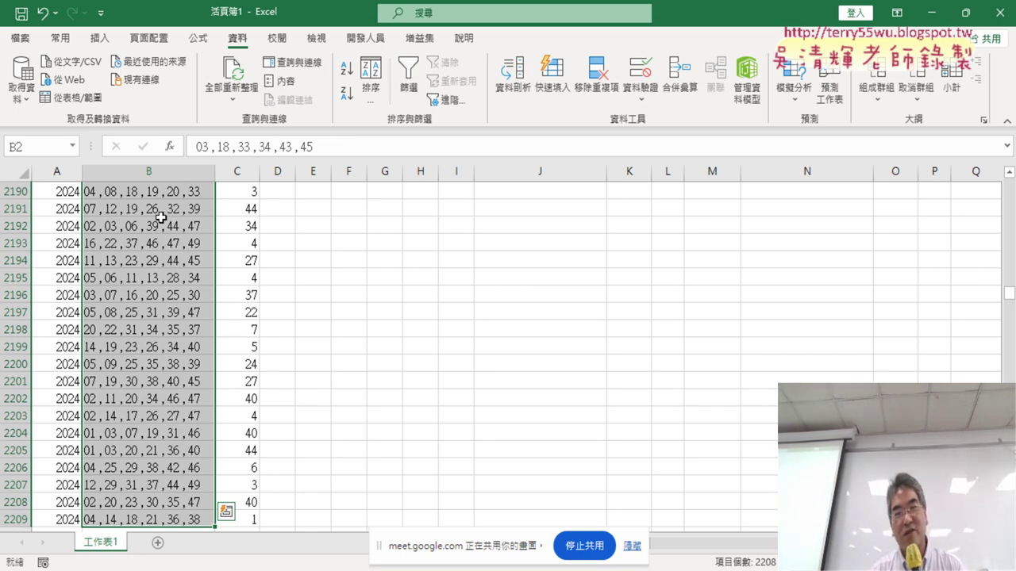
{"action": "left_click_drag", "start_coordinate": [1008, 302], "coordinate": [1008, 185]}
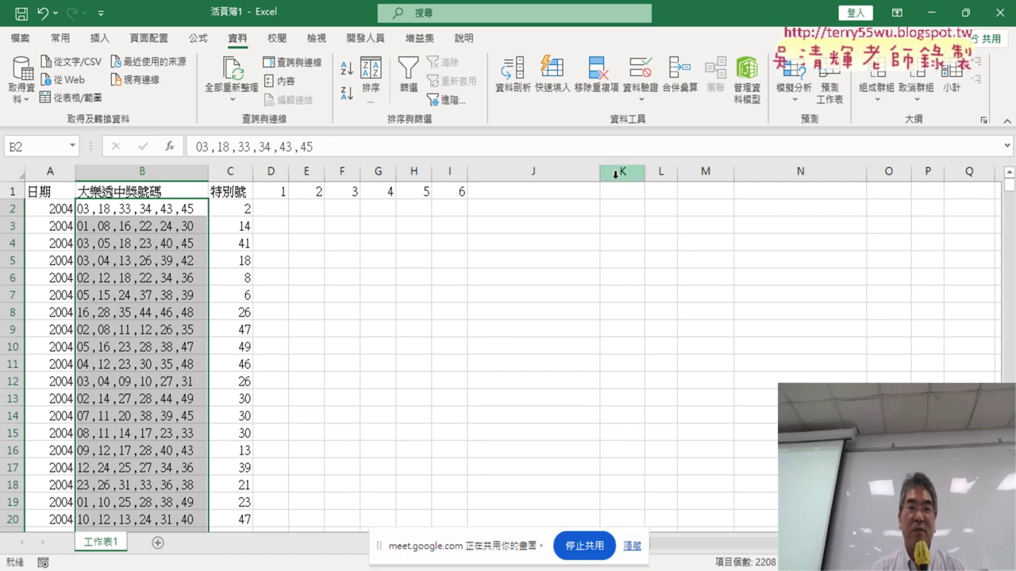
- Run Text to Columns as comma-delimited with destination $D$2, filling columns D–I
{"action": "left_click", "coordinate": [504, 89]}
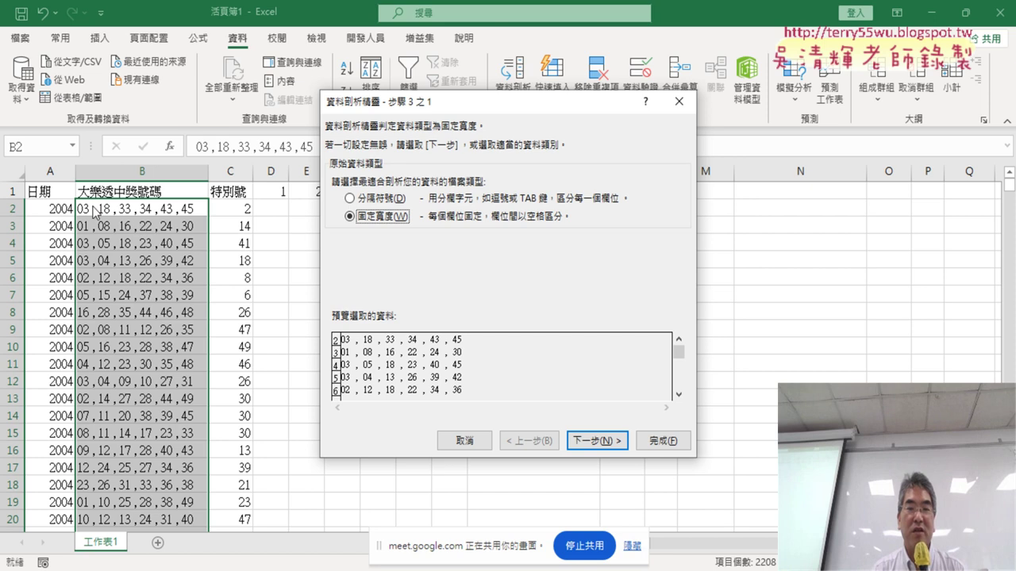
{"action": "left_click", "coordinate": [376, 200]}
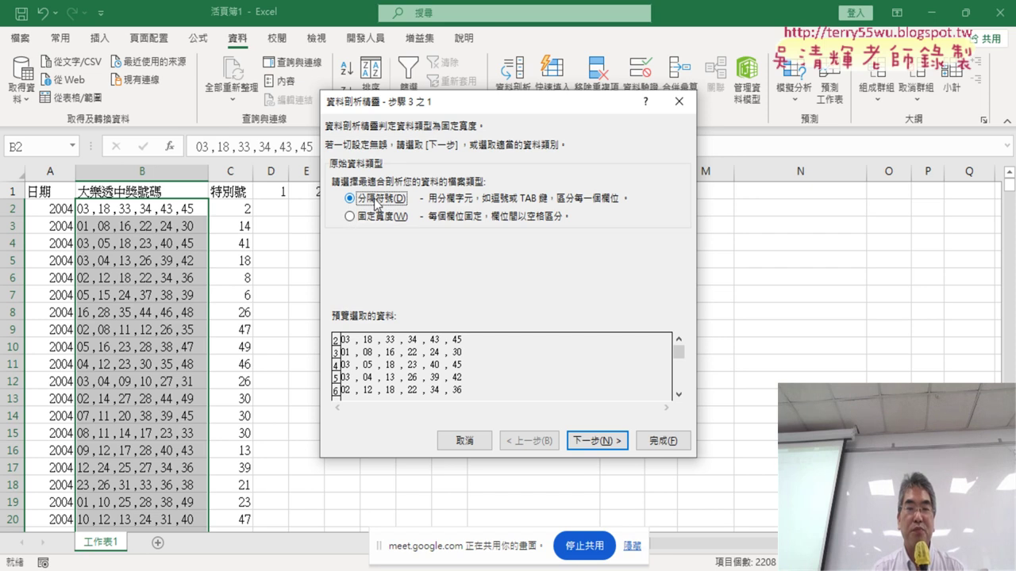
{"action": "left_click", "coordinate": [607, 441]}
{"action": "left_click_drag", "start_coordinate": [522, 98], "coordinate": [685, 88]}
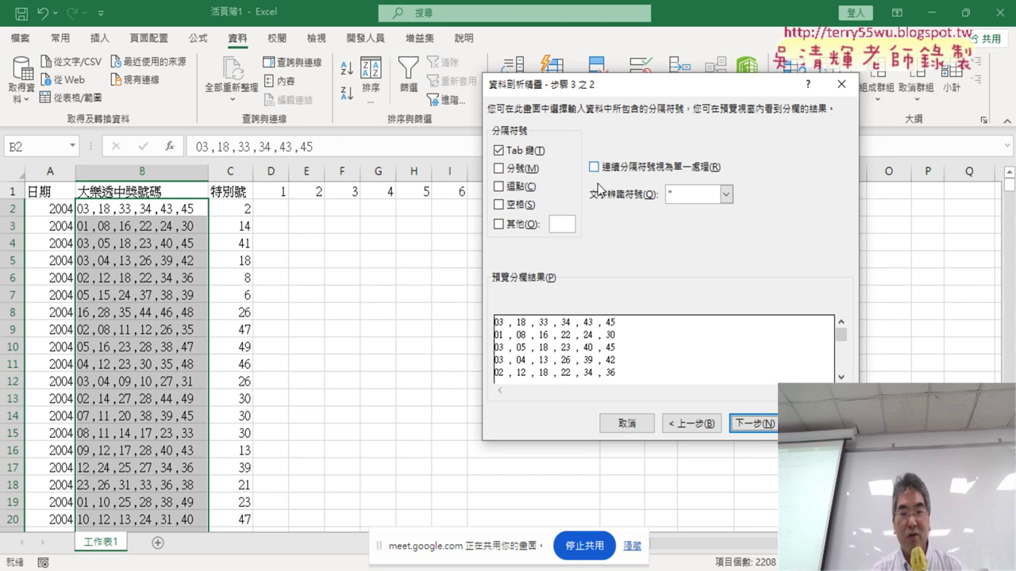
{"action": "left_click", "coordinate": [499, 188]}
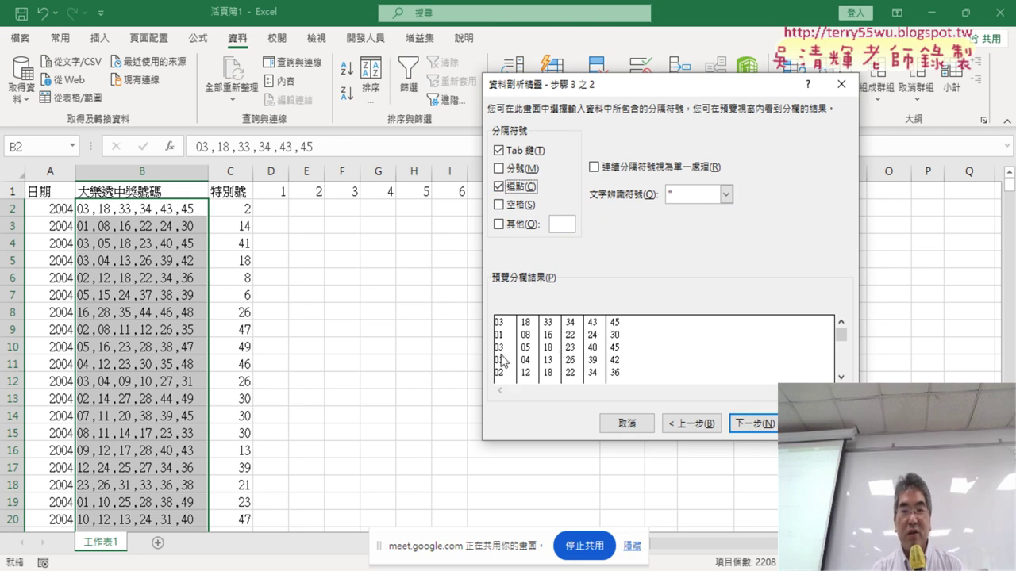
{"action": "left_click", "coordinate": [769, 425]}
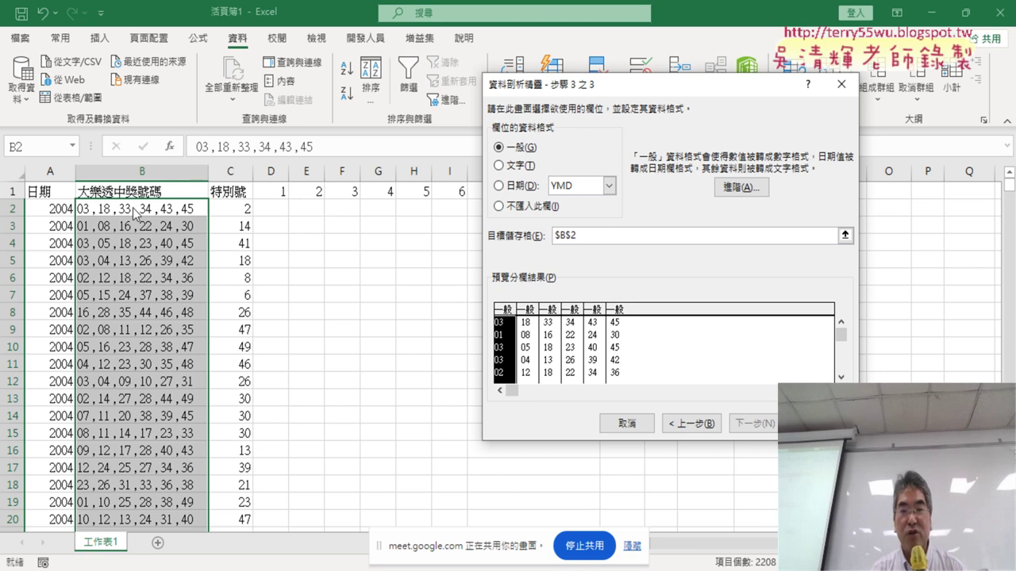
{"action": "left_click_drag", "start_coordinate": [579, 236], "coordinate": [542, 236]}
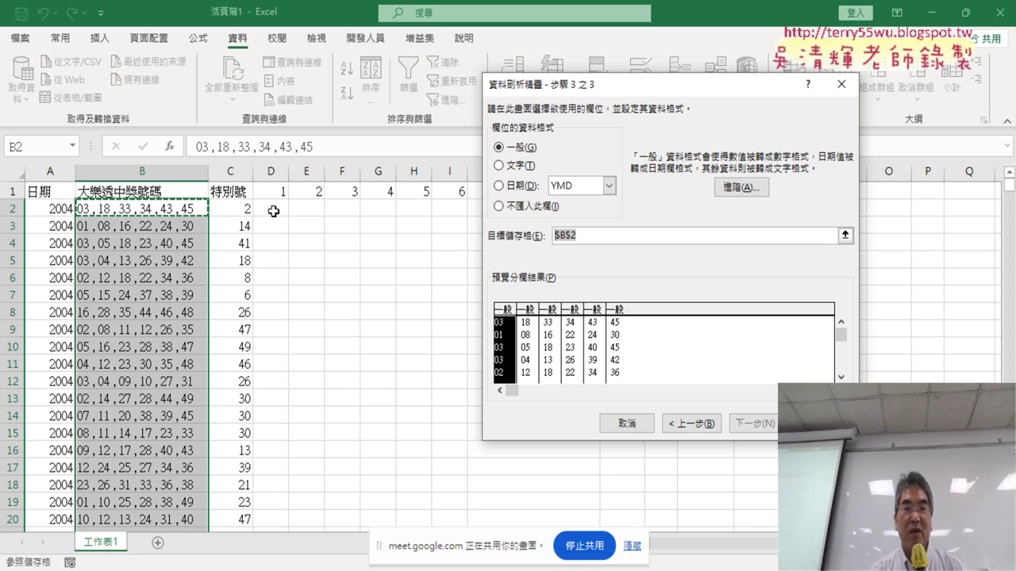
{"action": "left_click", "coordinate": [272, 210]}
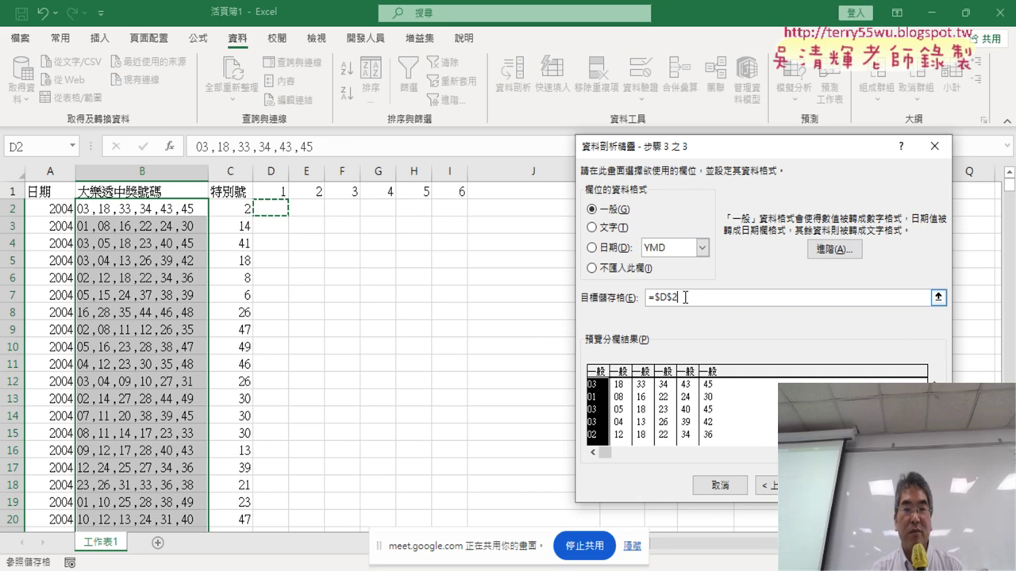
{"action": "key", "text": "Return"}
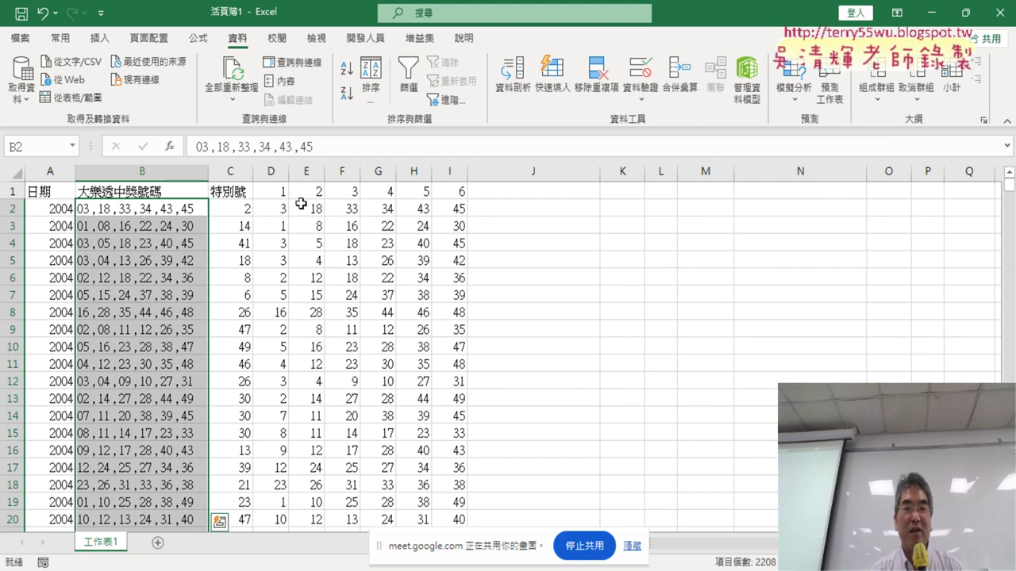
- Delete combined-numbers column B so the six split numbers sit in C–H, then show the Developer tab
{"action": "left_click_drag", "start_coordinate": [449, 209], "coordinate": [274, 208]}
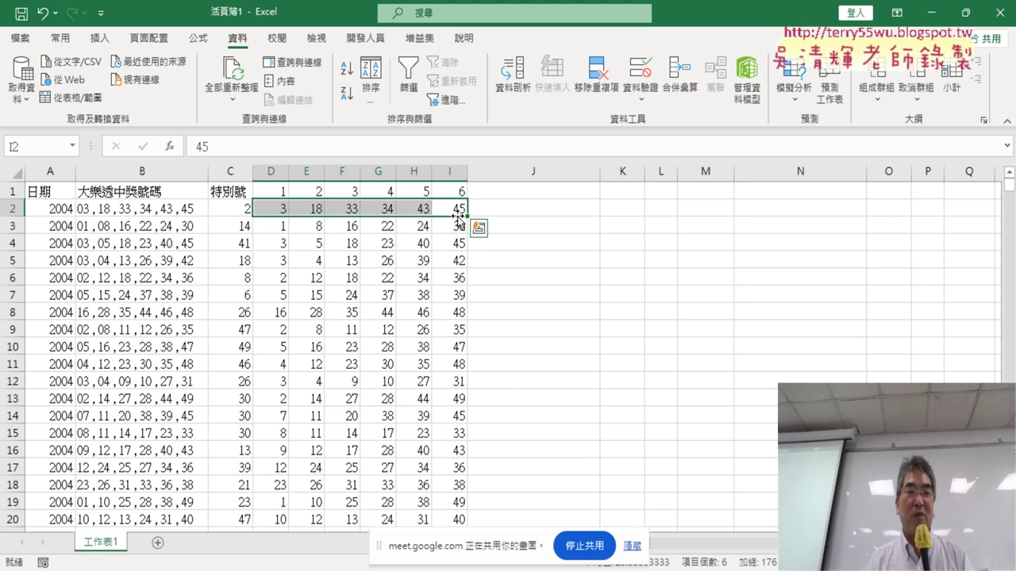
{"action": "left_click", "coordinate": [174, 171]}
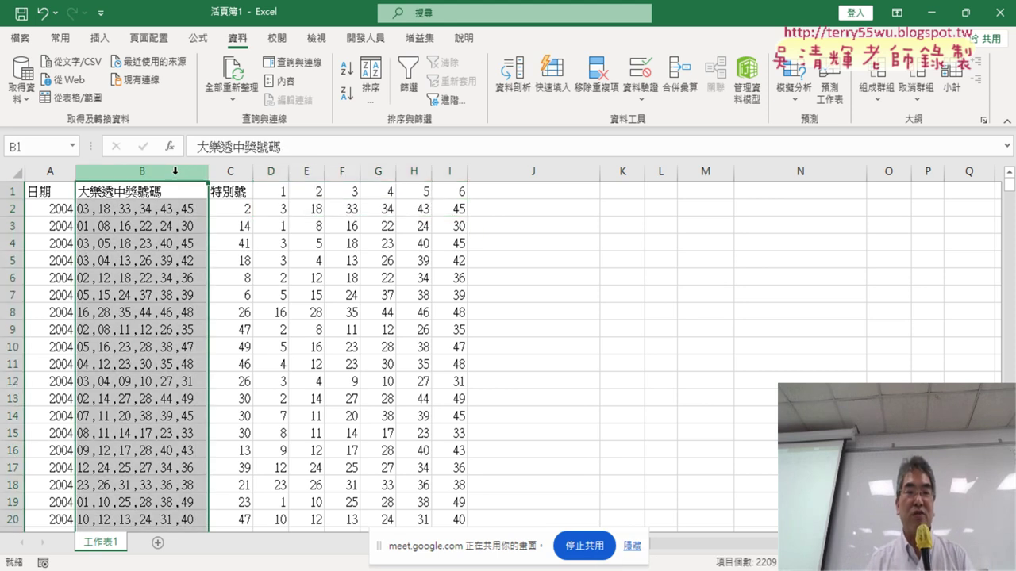
{"action": "right_click", "coordinate": [178, 244]}
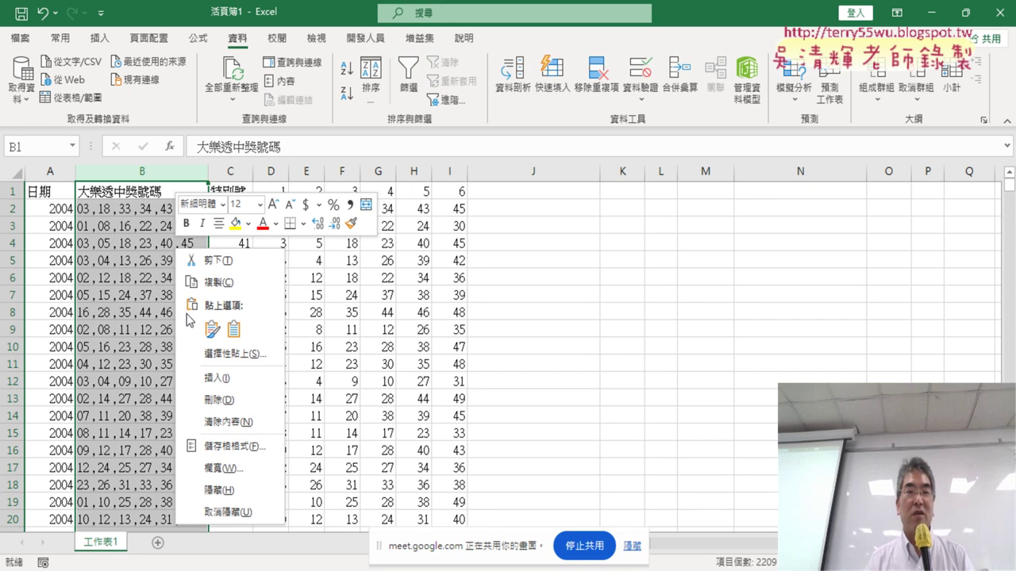
{"action": "left_click", "coordinate": [222, 400]}
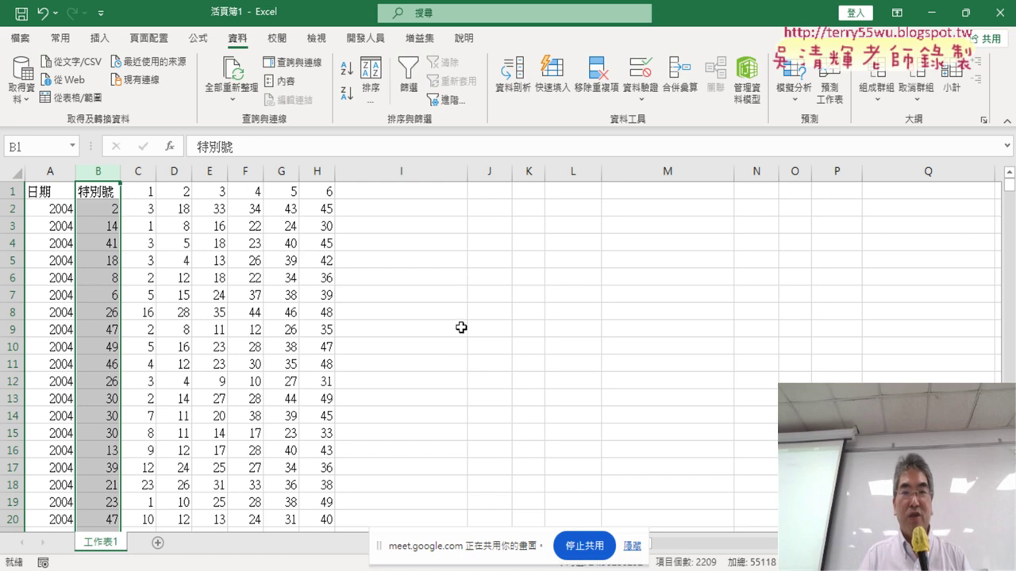
{"action": "left_click", "coordinate": [367, 38]}
{"action": "left_click", "coordinate": [28, 93]}
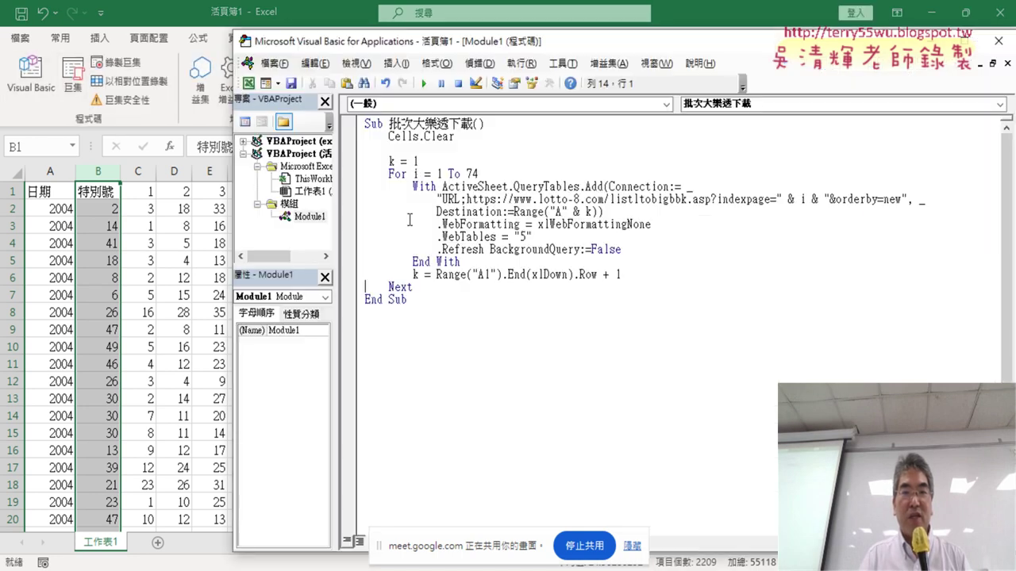
{"action": "double_click", "coordinate": [390, 161]}
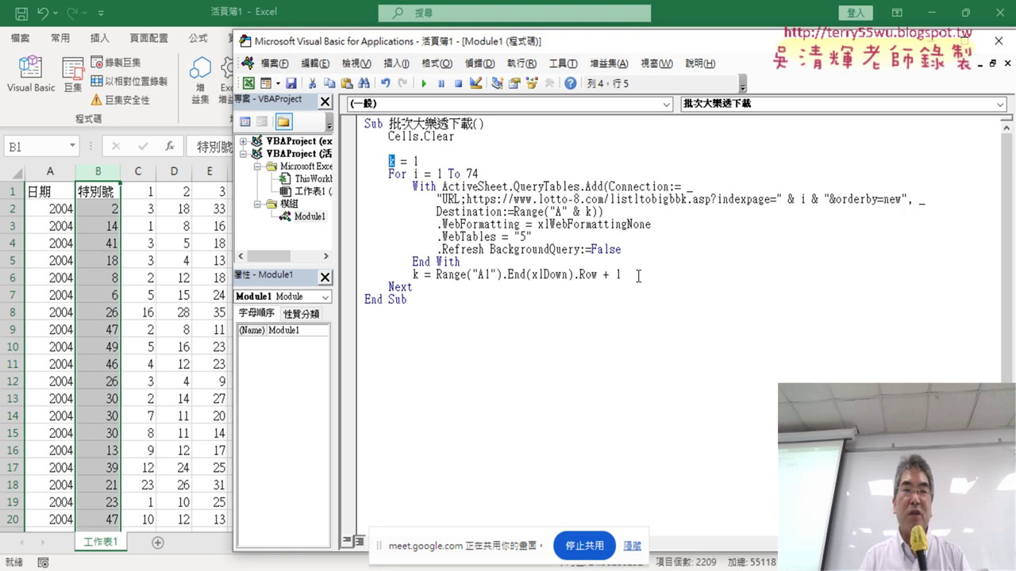
{"action": "left_click_drag", "start_coordinate": [638, 275], "coordinate": [436, 275]}
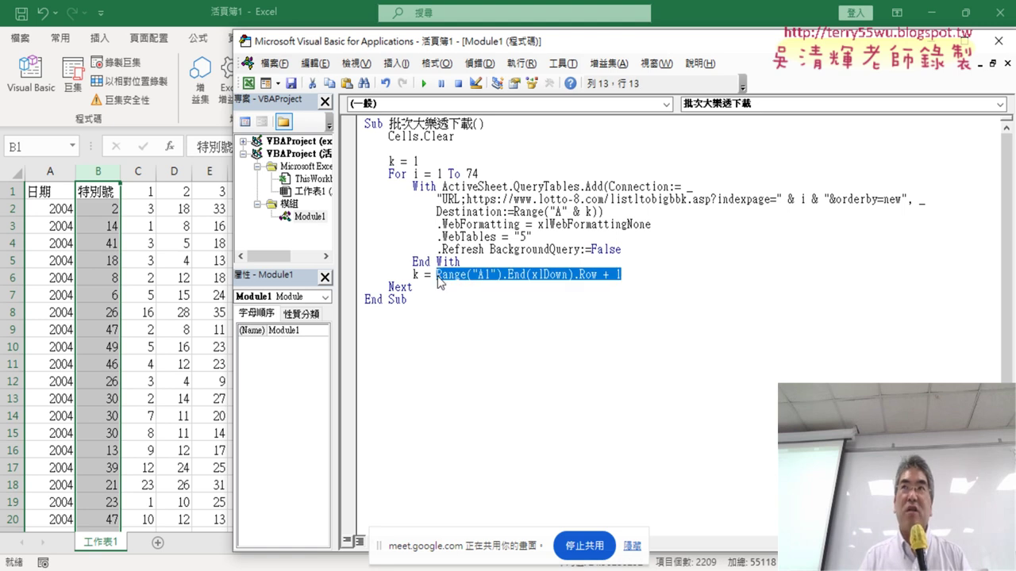
{"action": "left_click", "coordinate": [46, 192]}
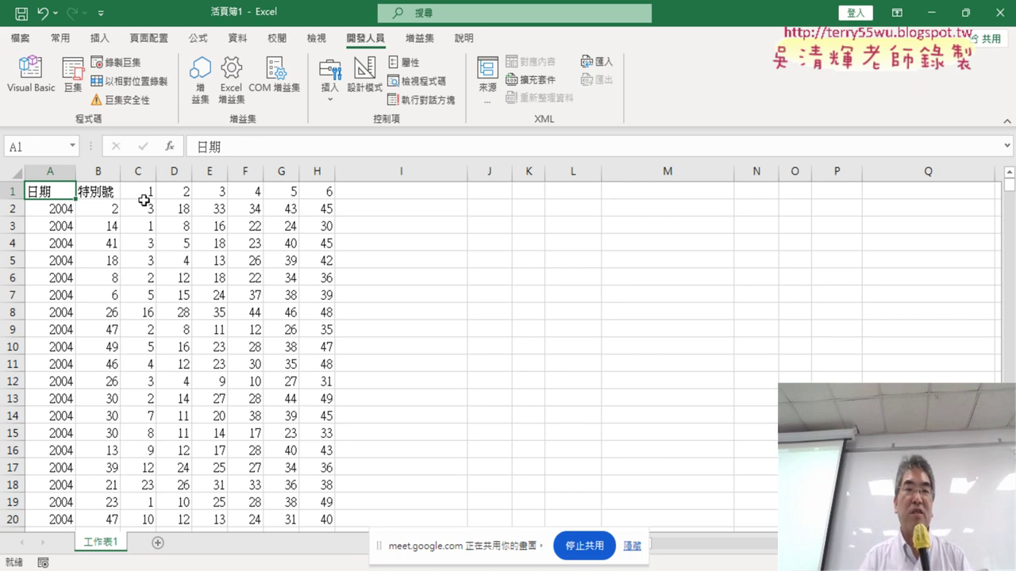
{"action": "left_click_drag", "start_coordinate": [145, 192], "coordinate": [324, 190]}
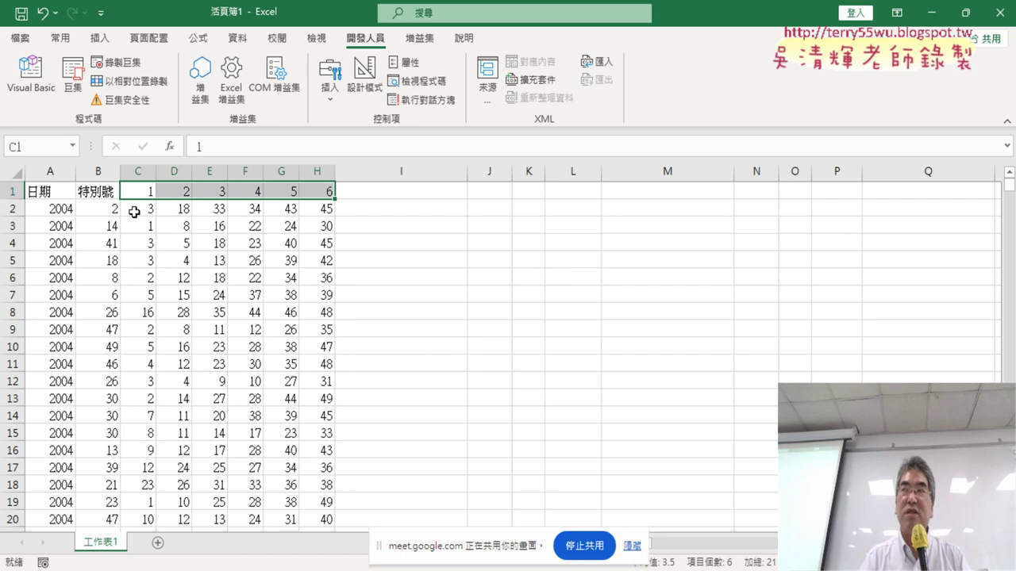
{"action": "left_click_drag", "start_coordinate": [131, 210], "coordinate": [310, 212]}
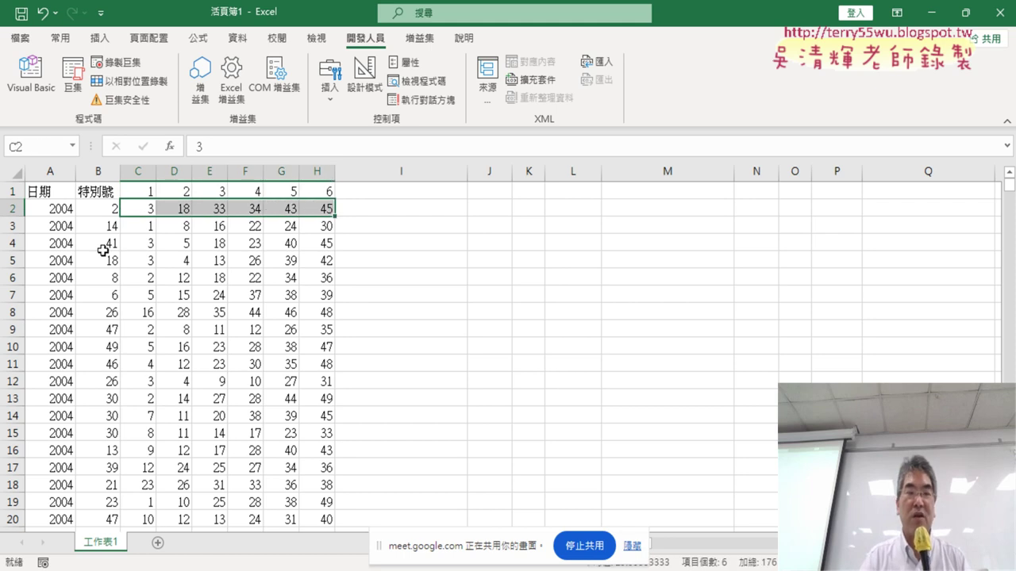